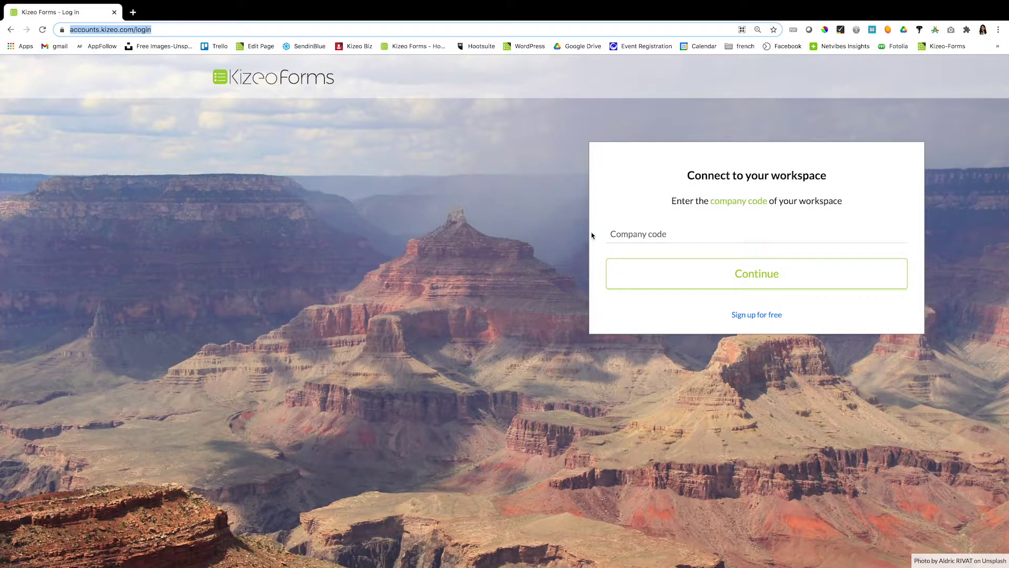
Step: Sign in with the workspace's company code and username, then go to Forms > Create a form
click(644, 232)
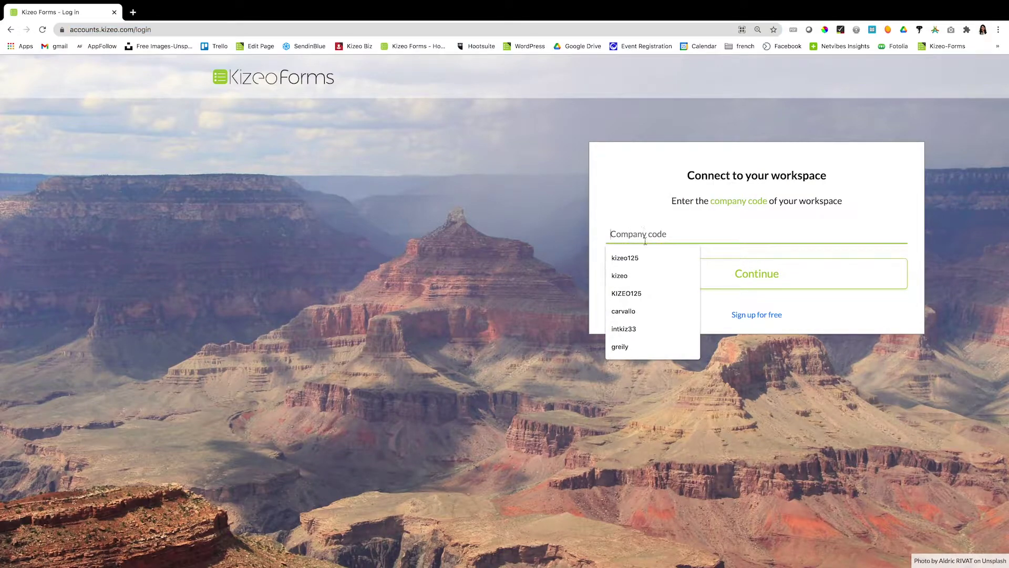
click(636, 292)
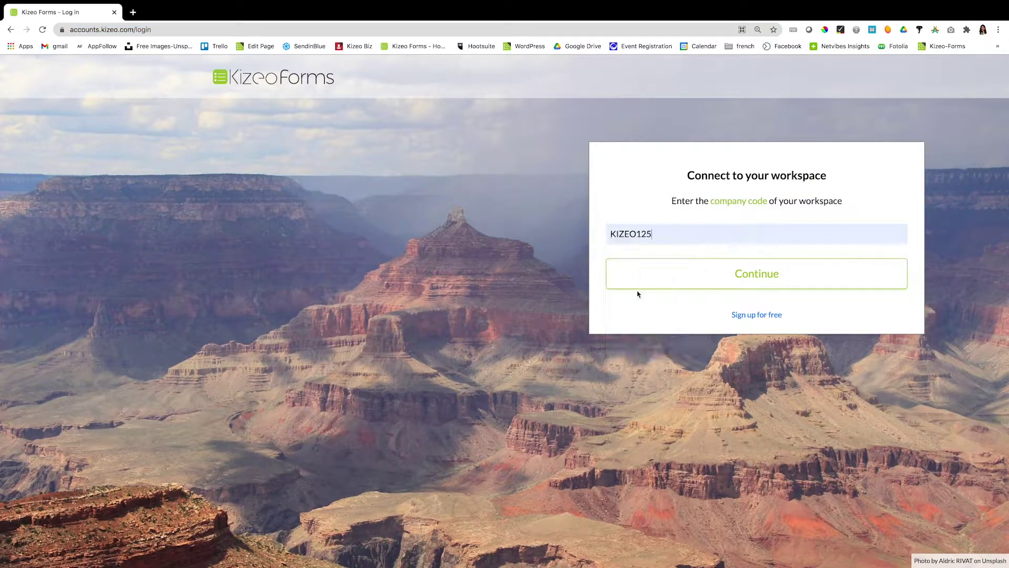
click(671, 269)
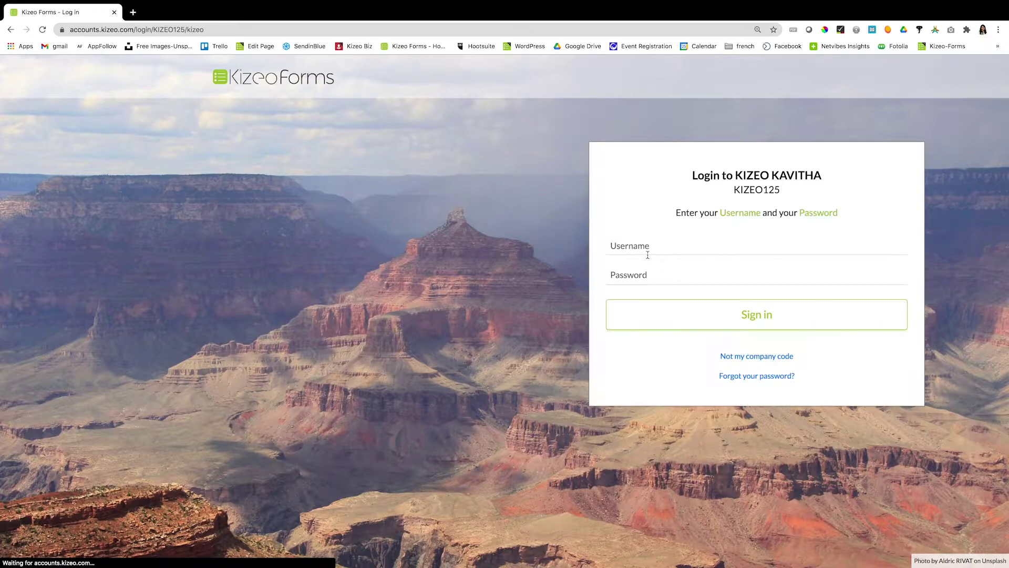
click(645, 249)
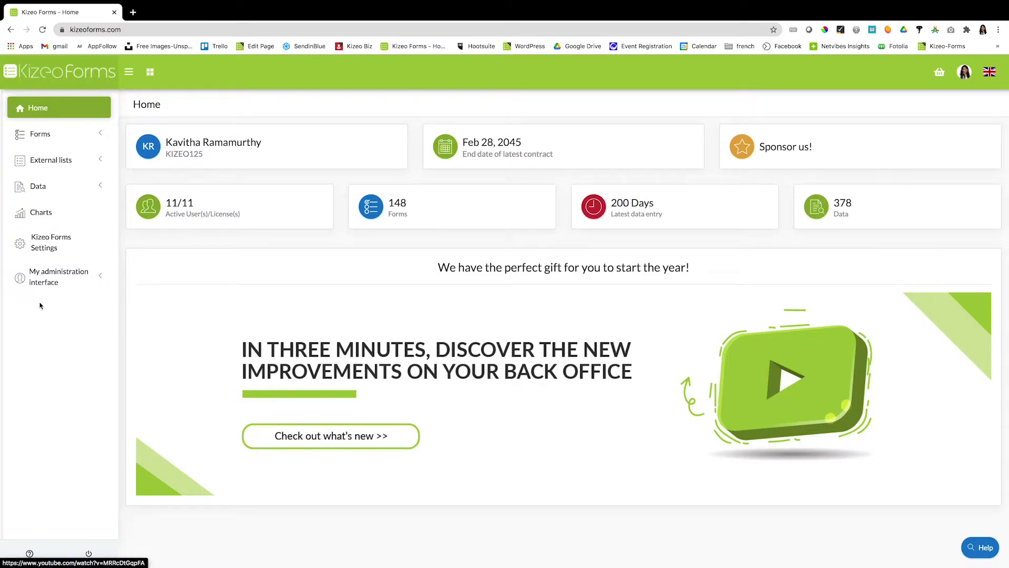
click(40, 135)
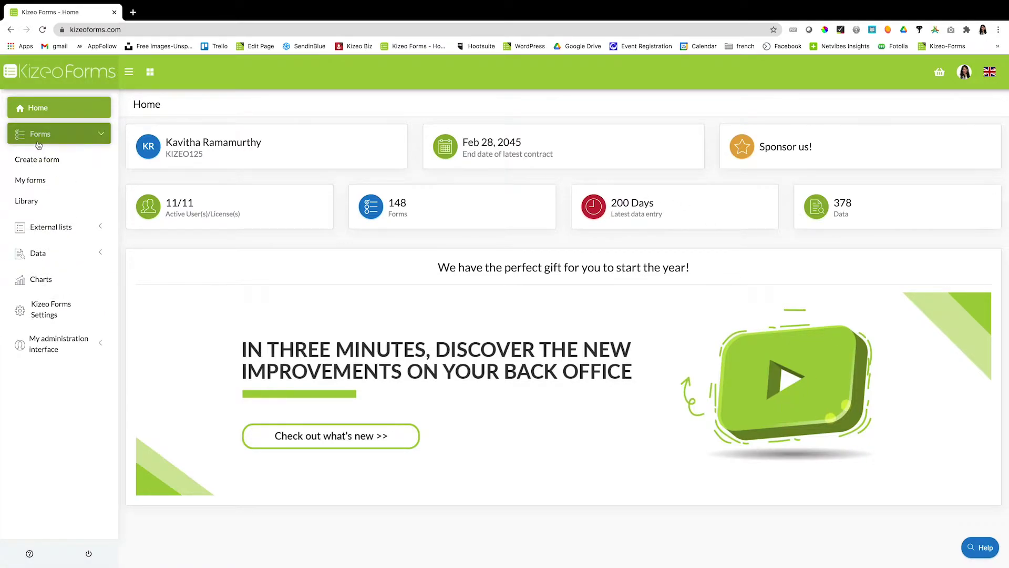
click(34, 167)
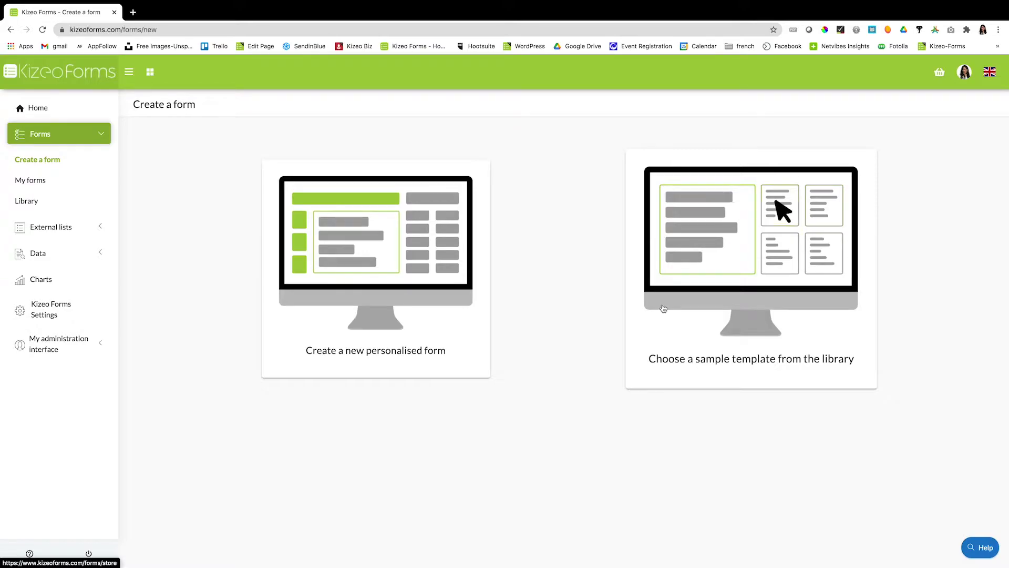
Step: Start a blank personalised form and add an Email-type input field titled 'Enter email'
click(420, 286)
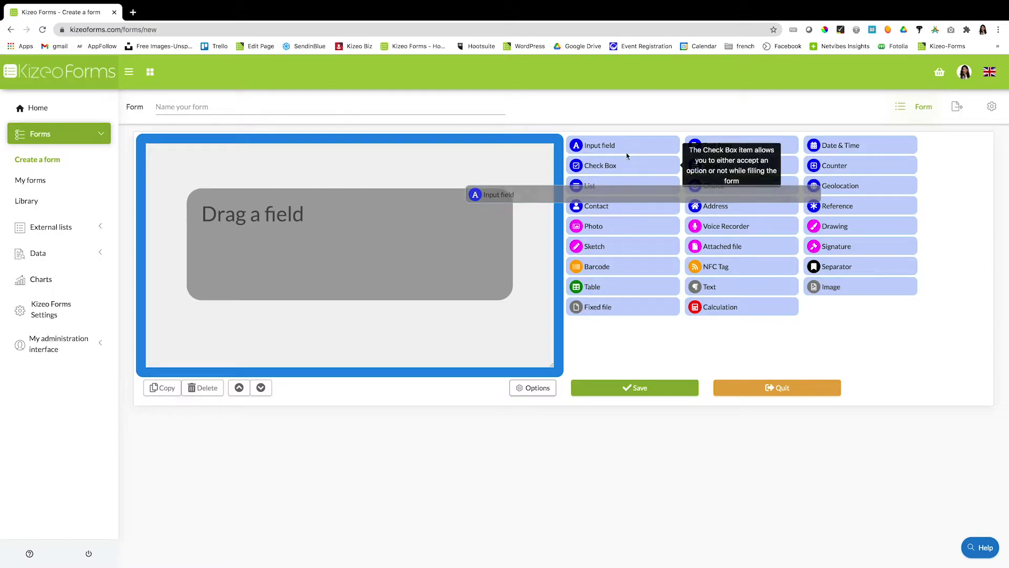
drag(625, 153, 496, 192)
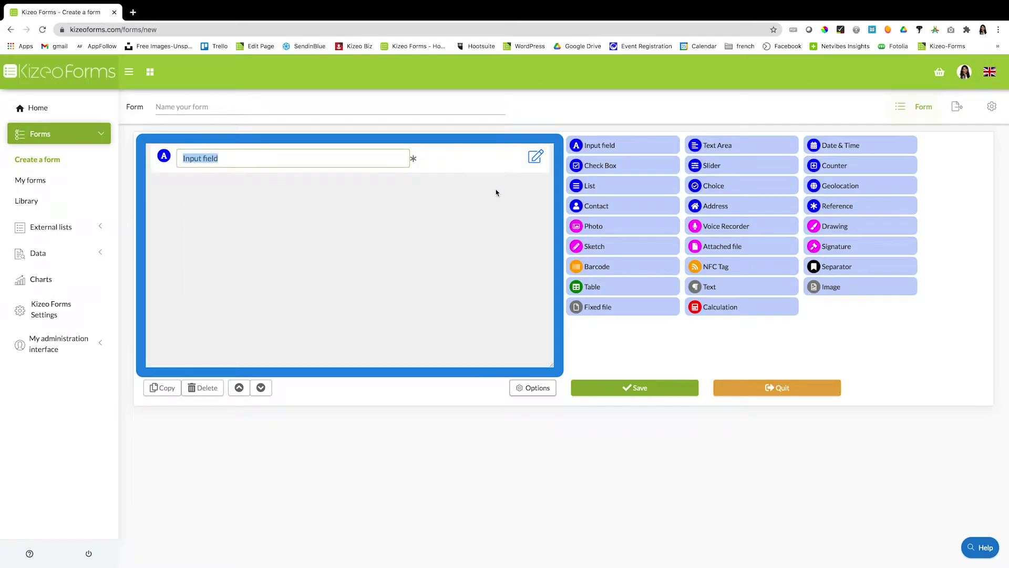
click(534, 156)
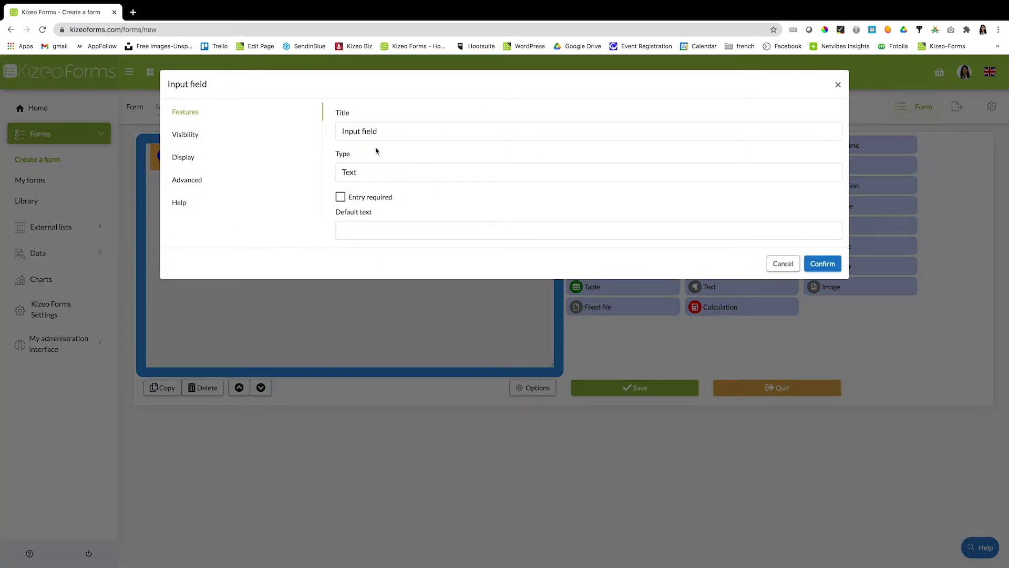
drag(377, 131, 322, 149)
text(Enter email)
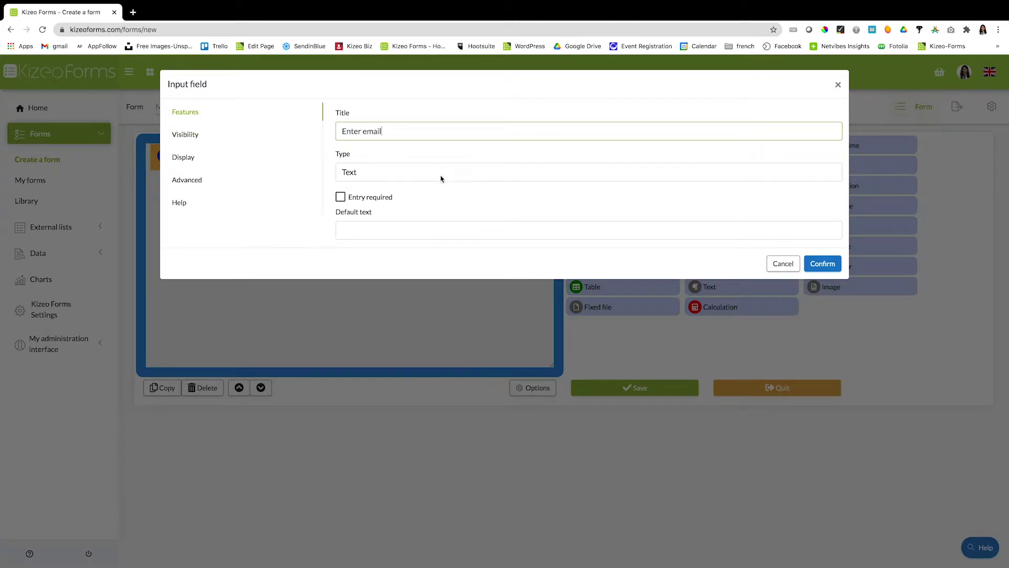
click(441, 173)
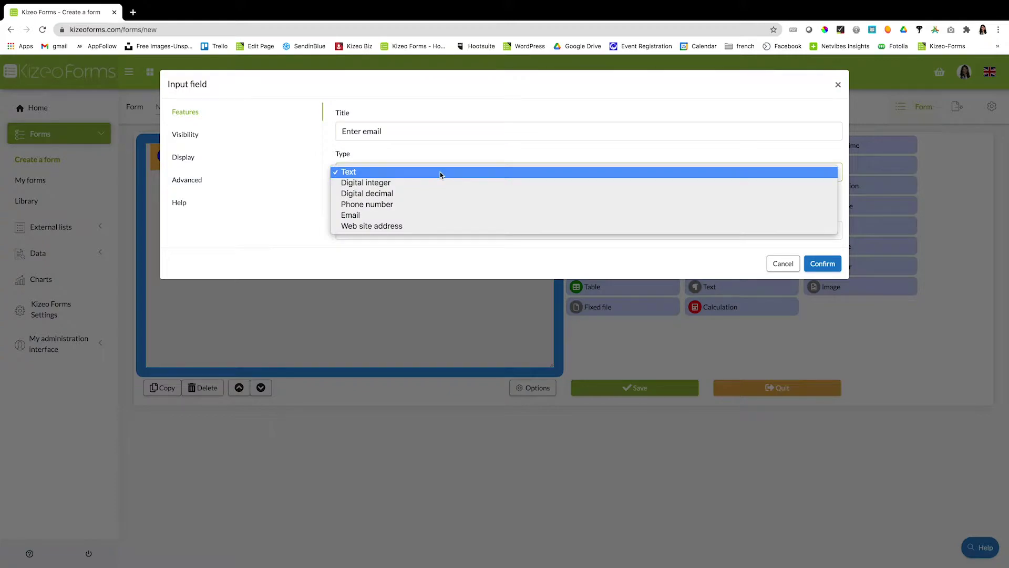
click(430, 216)
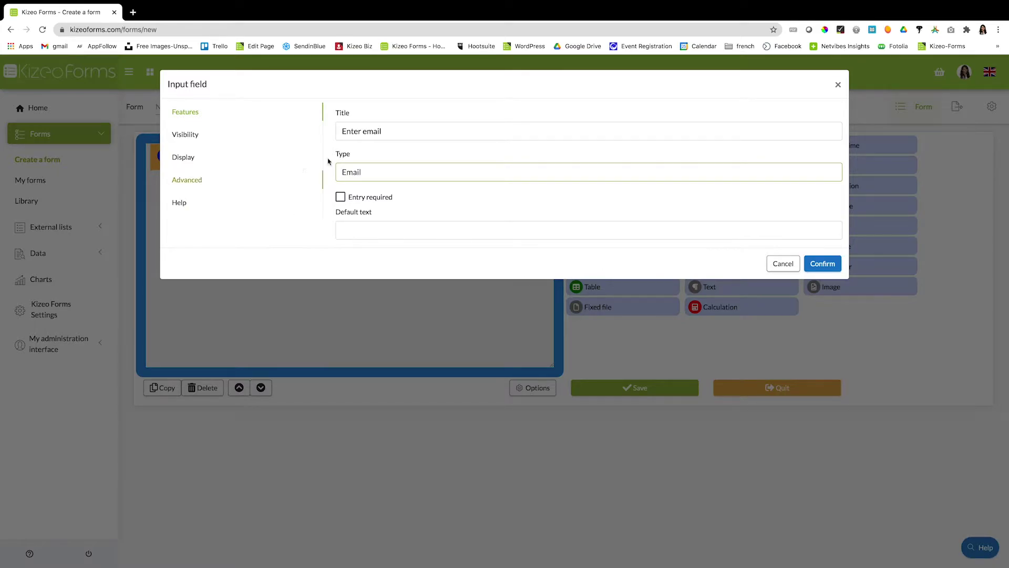
click(814, 264)
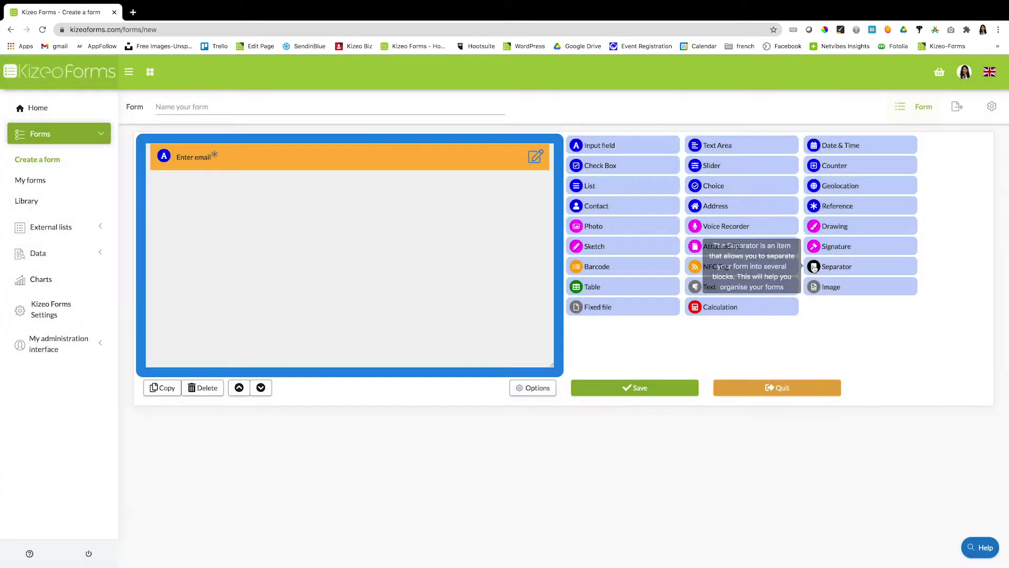
Step: Add Photo, Signature and Slider fields below the Enter email field
drag(599, 227, 481, 232)
mouse_move(836, 246)
mouse_down()
mouse_move(668, 278)
mouse_move(470, 272)
mouse_up()
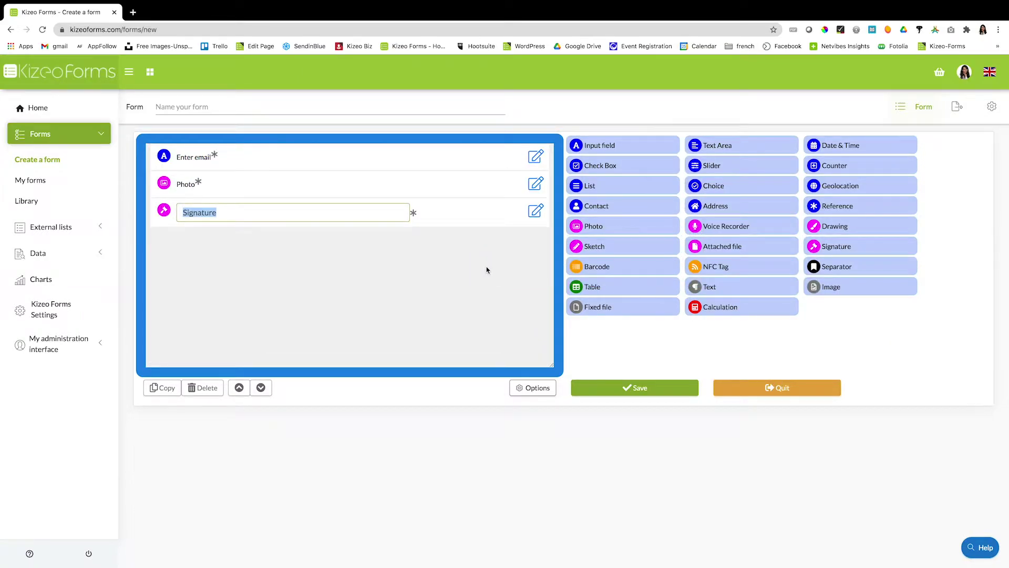
drag(710, 166, 493, 268)
Step: Set the slider to range 1–10 with default 5, add a Geolocation field, and save the form
click(535, 237)
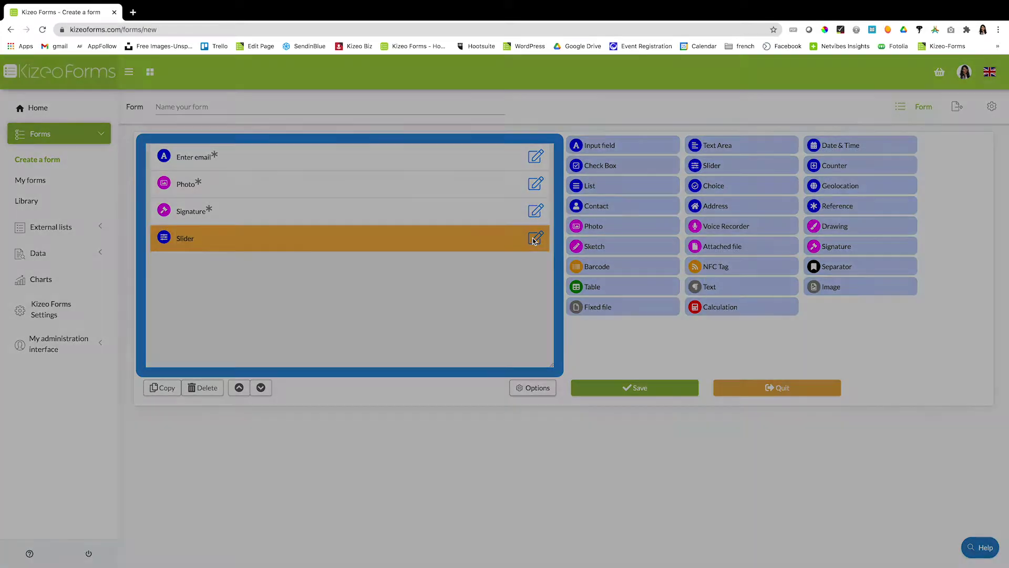
click(399, 214)
text(1)
click(482, 248)
text(10)
click(476, 295)
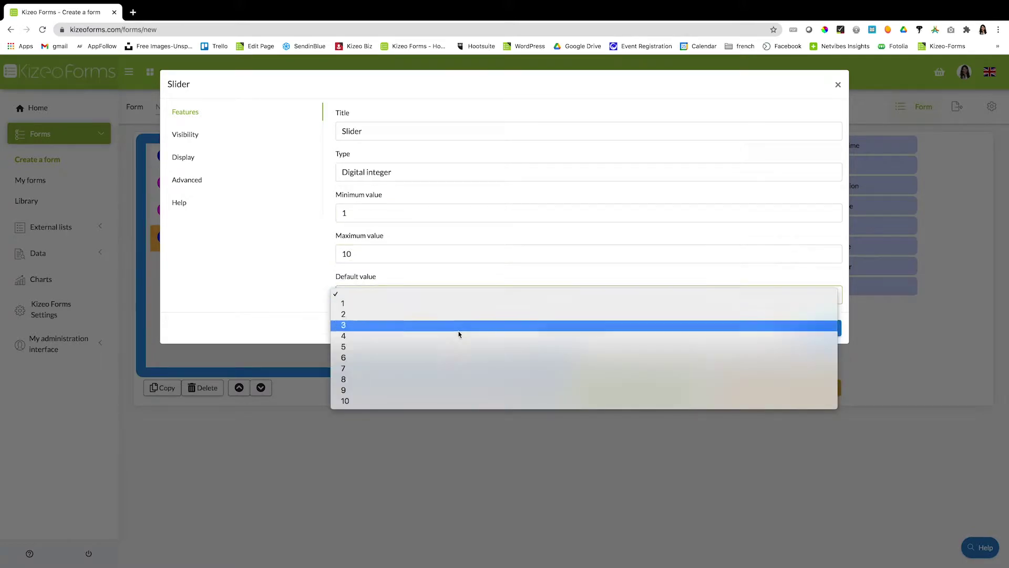
click(445, 350)
click(809, 336)
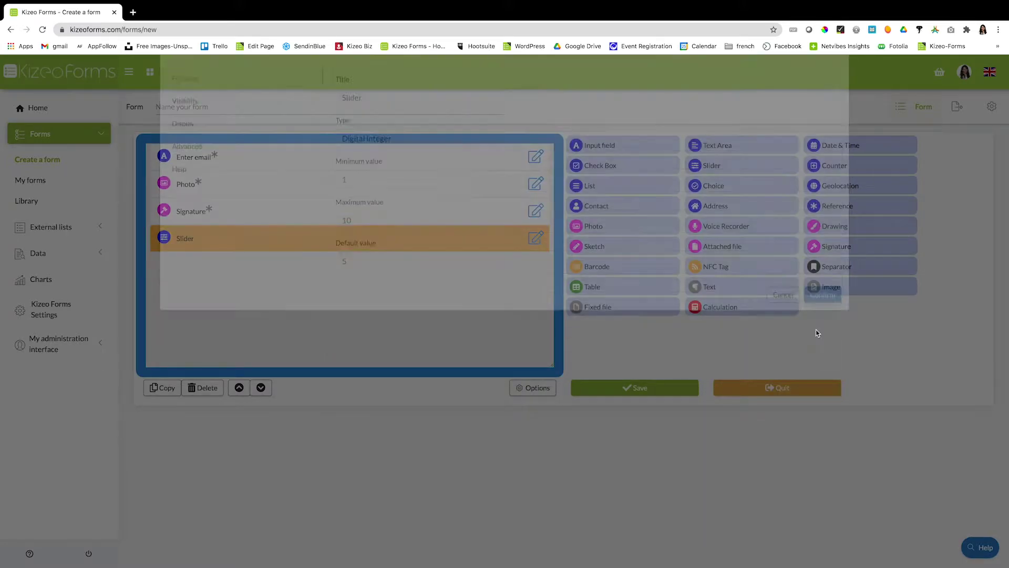
drag(862, 189, 488, 288)
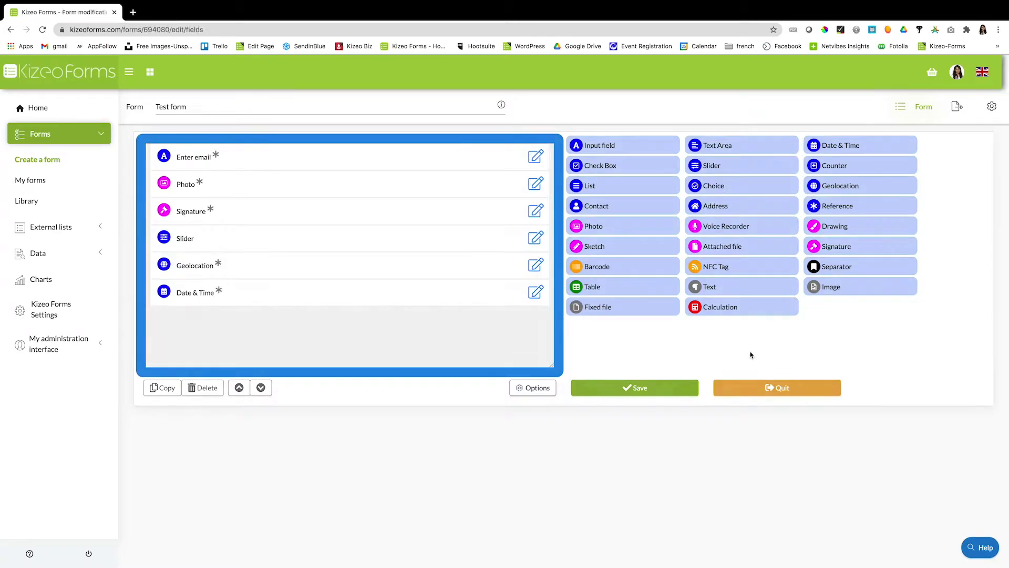
click(634, 389)
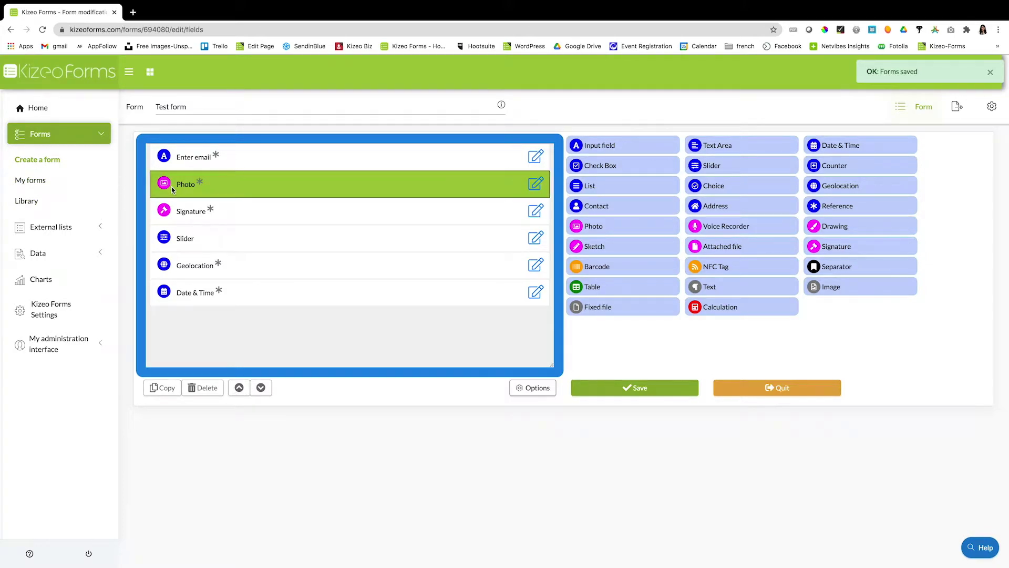
Step: Look over Test form's export settings and its Email, General, Mobile, Dropbox, Security and FTP options
click(953, 115)
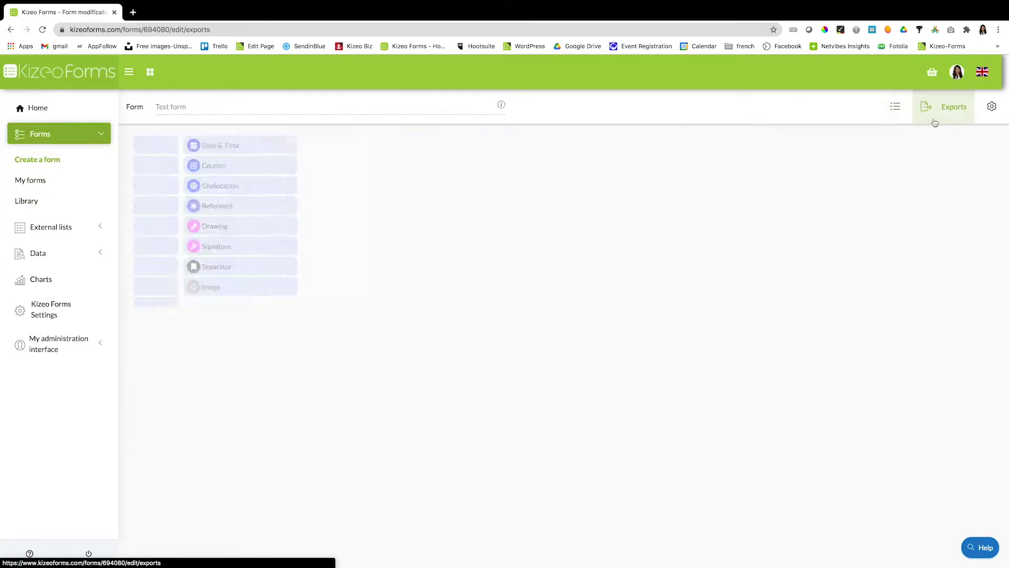
scroll(442, 295, down, 3)
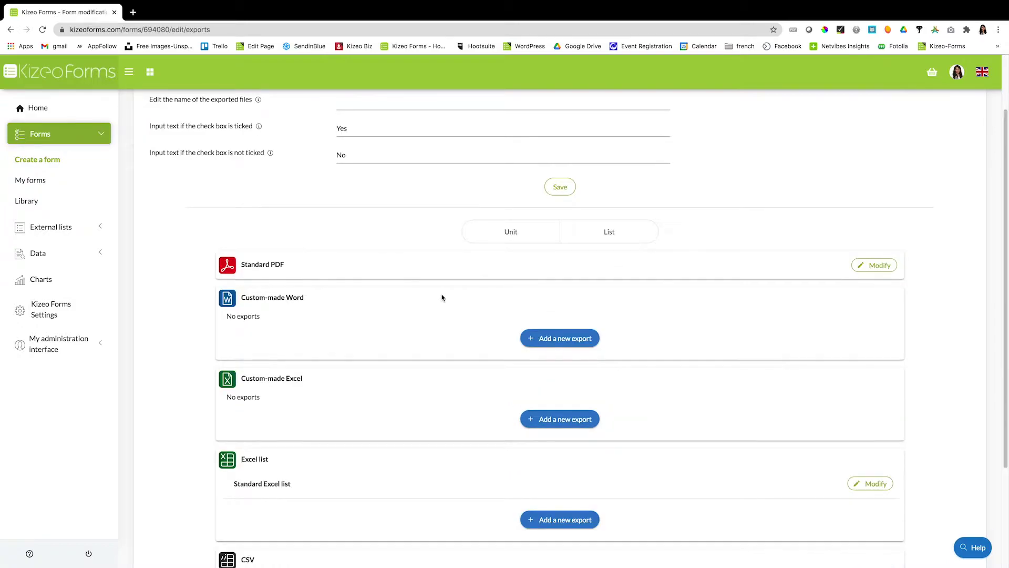
scroll(445, 295, up, 3)
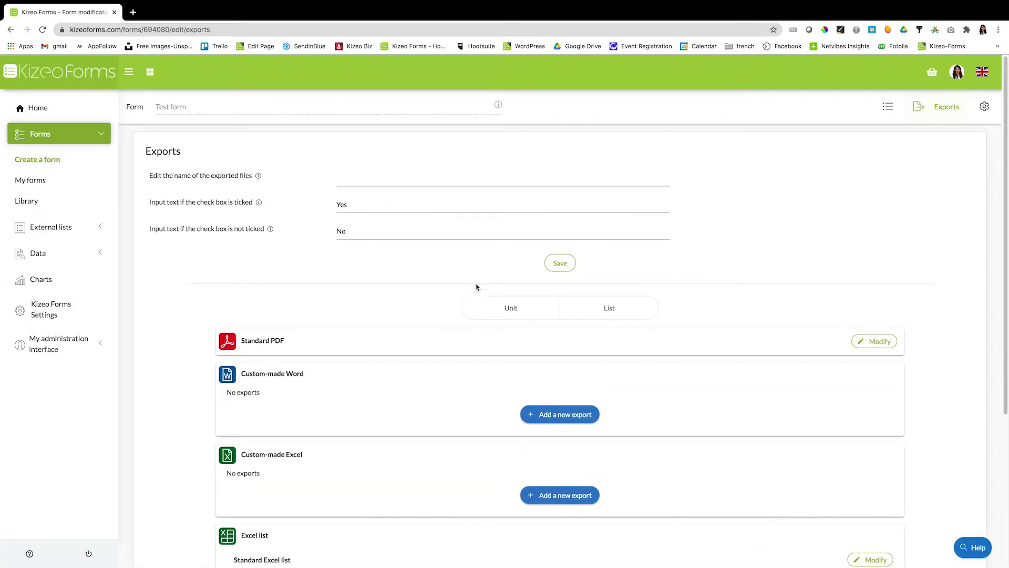
click(976, 106)
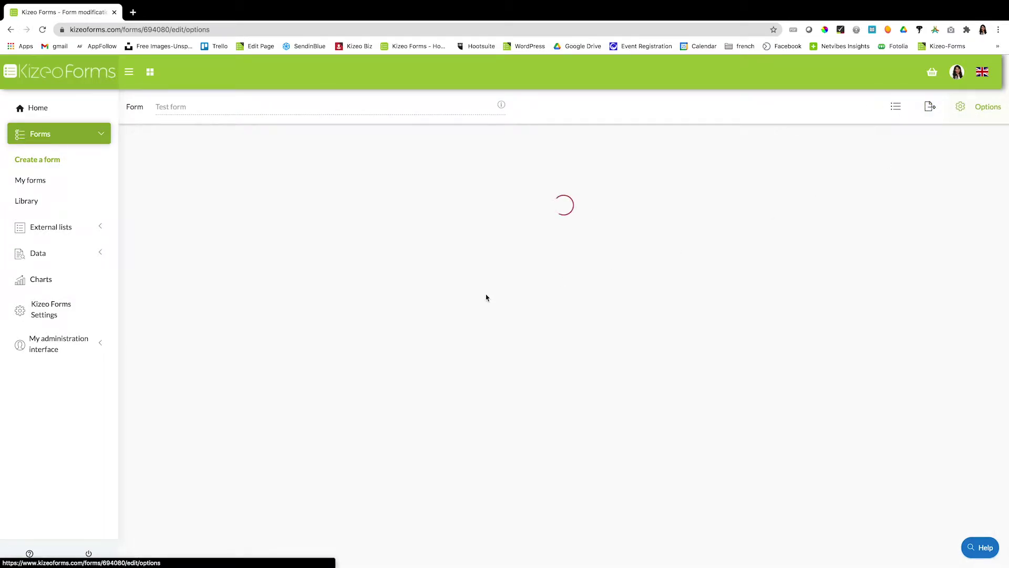
click(164, 246)
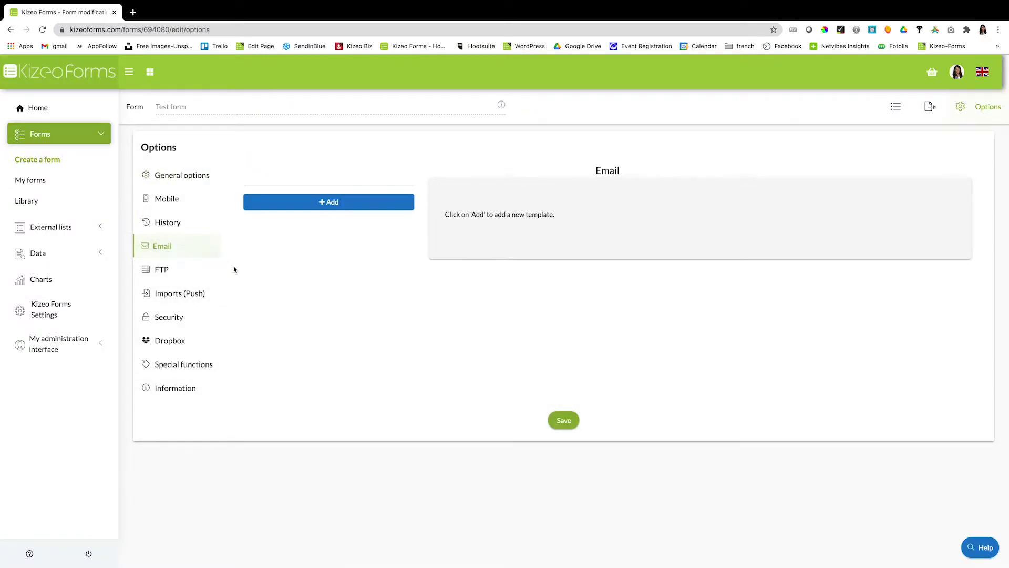
click(330, 209)
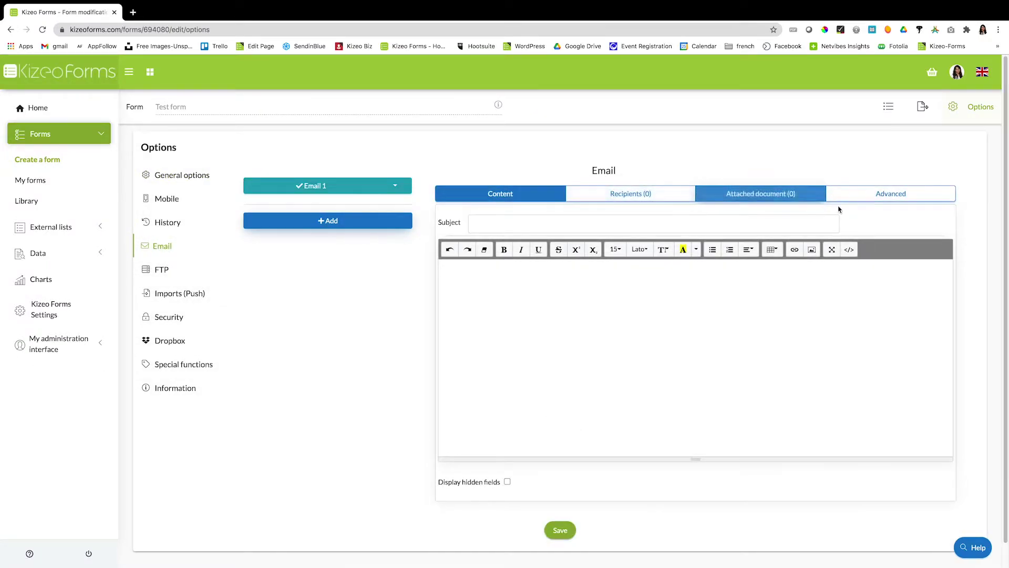
click(168, 181)
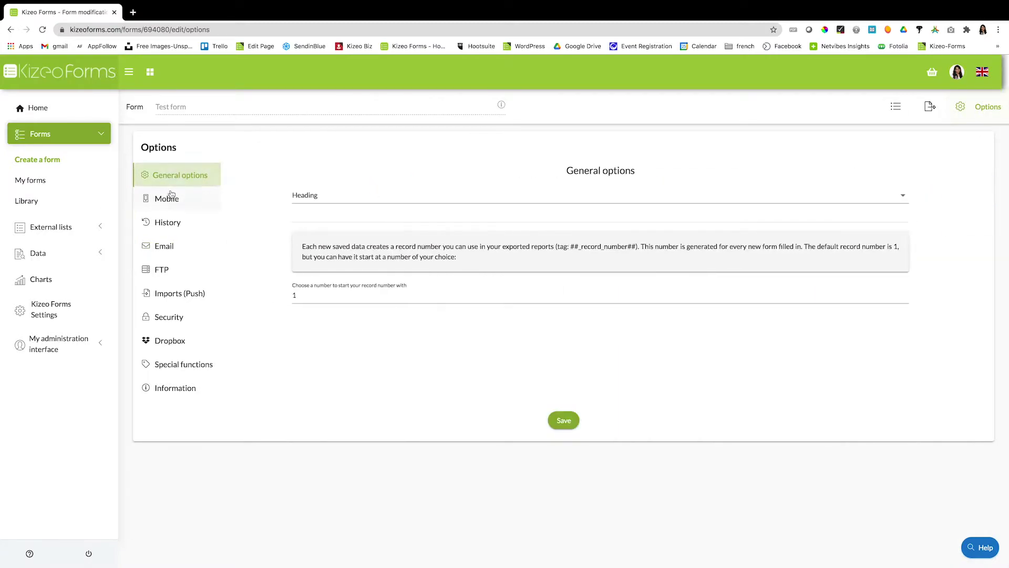
click(171, 199)
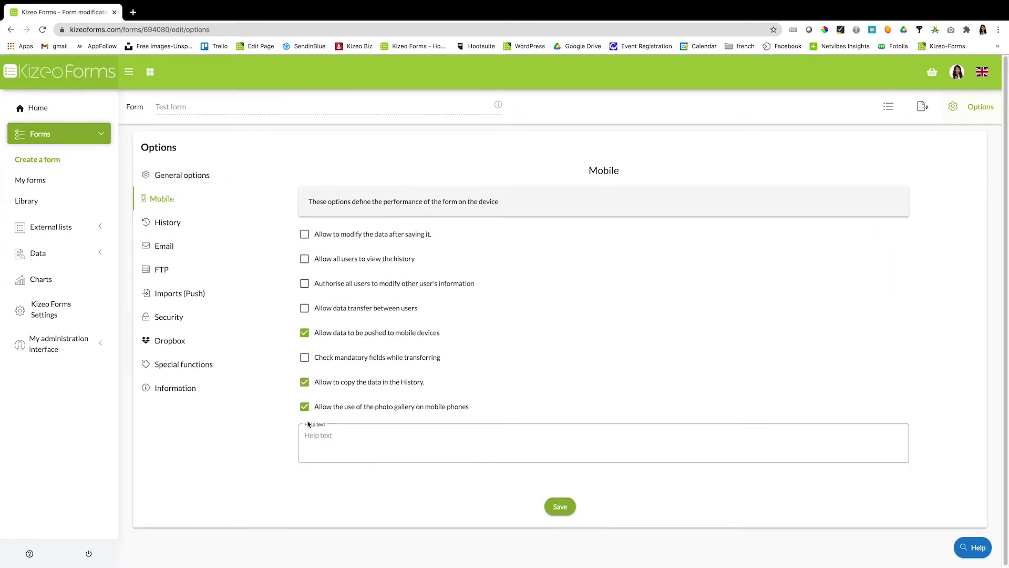
click(156, 345)
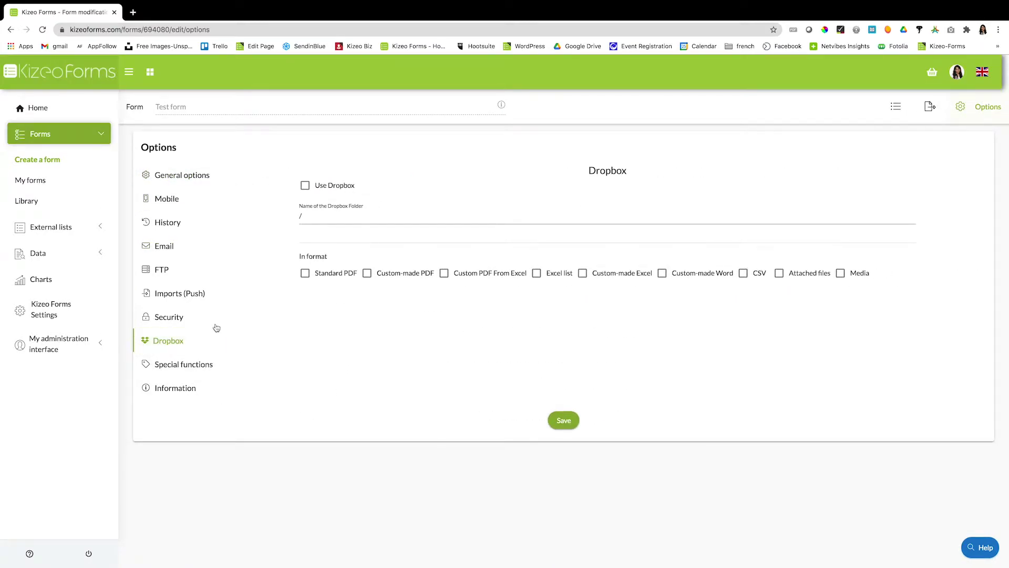
click(190, 319)
click(193, 270)
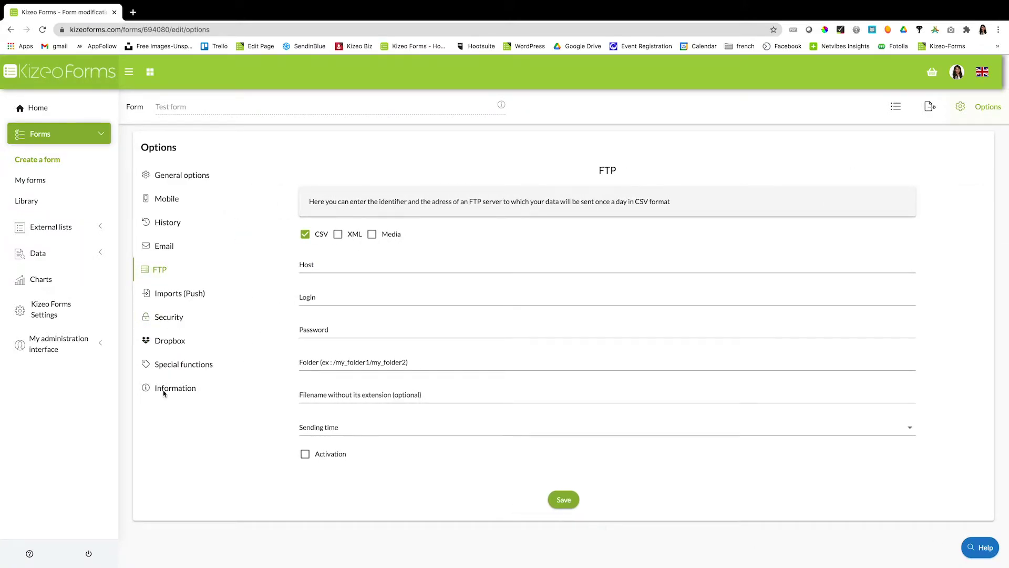
Step: Check that Test form appears in My forms, then return to the Home dashboard
click(30, 180)
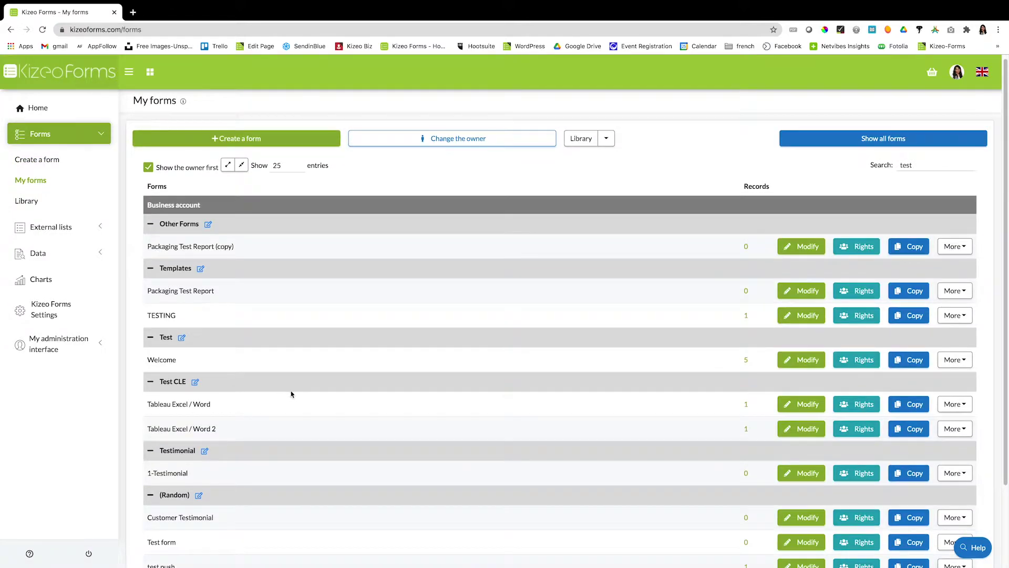
scroll(294, 399, down, 3)
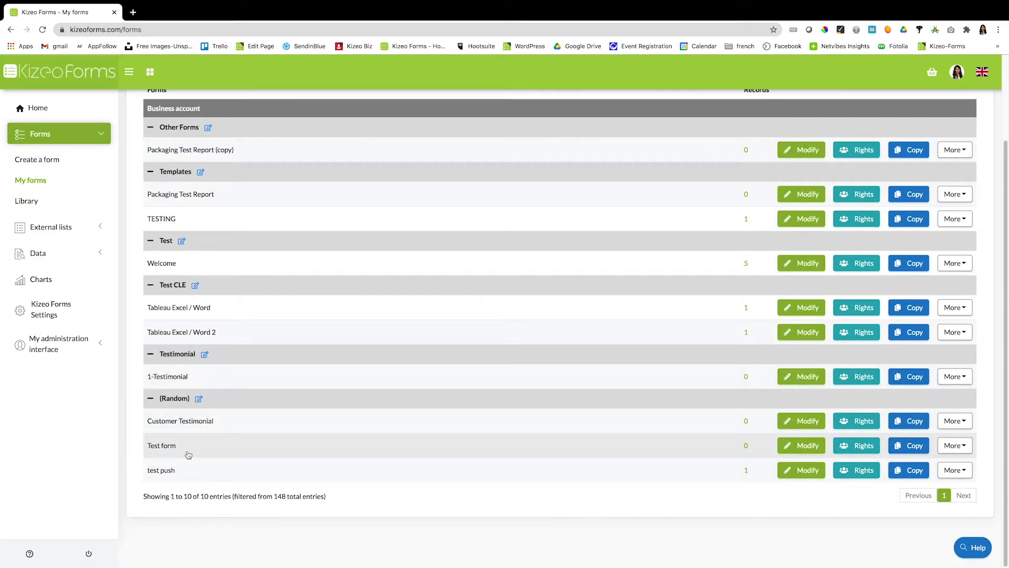
click(37, 109)
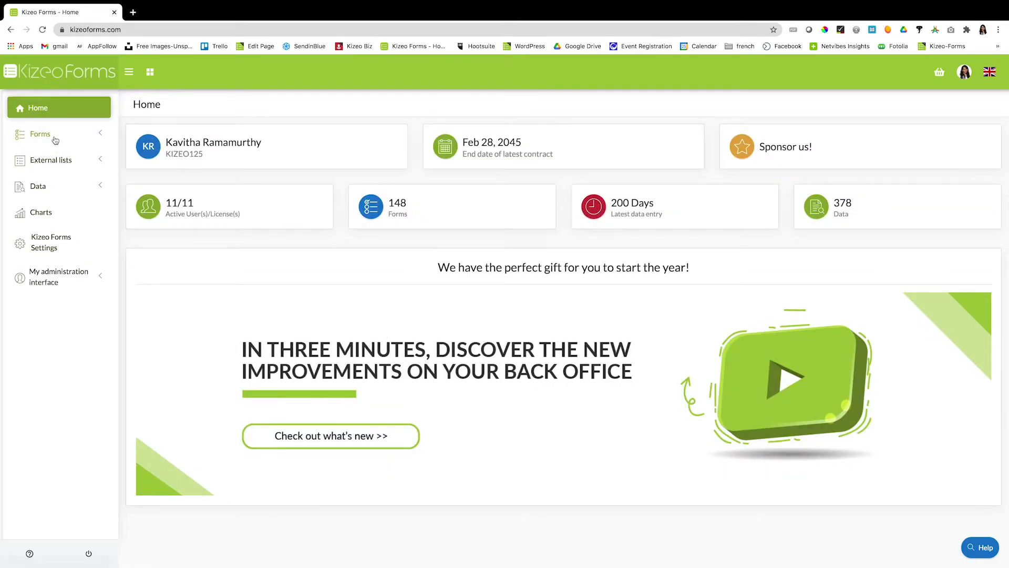
Step: Open the form template library and filter it by the Timesheet tag
click(31, 134)
click(27, 201)
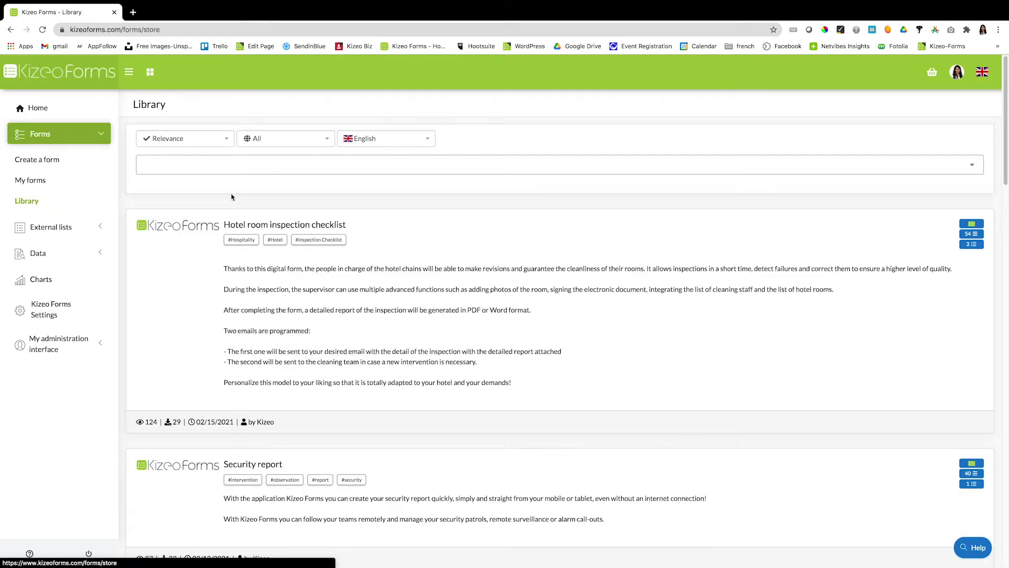
click(243, 166)
text(time)
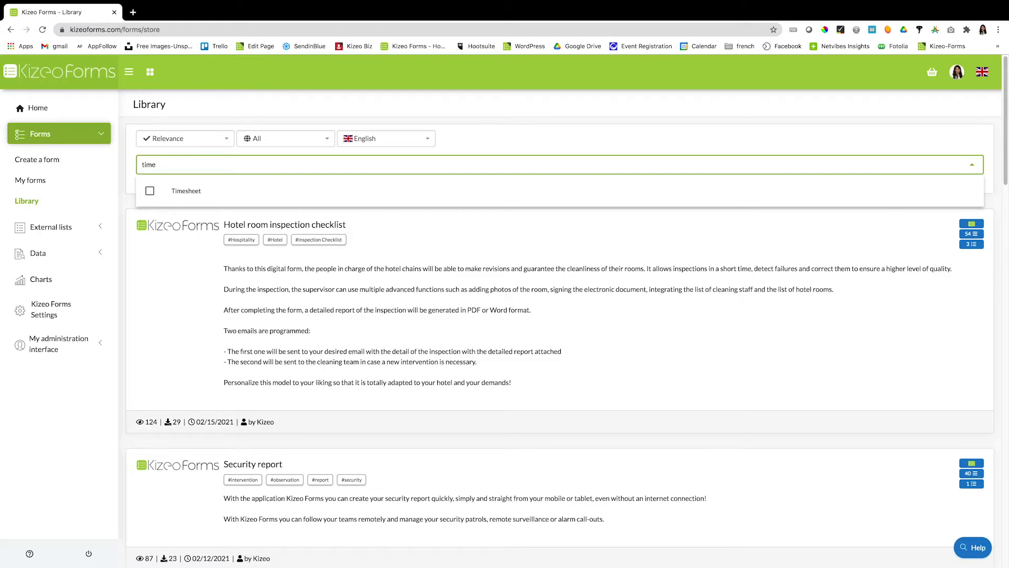
click(231, 191)
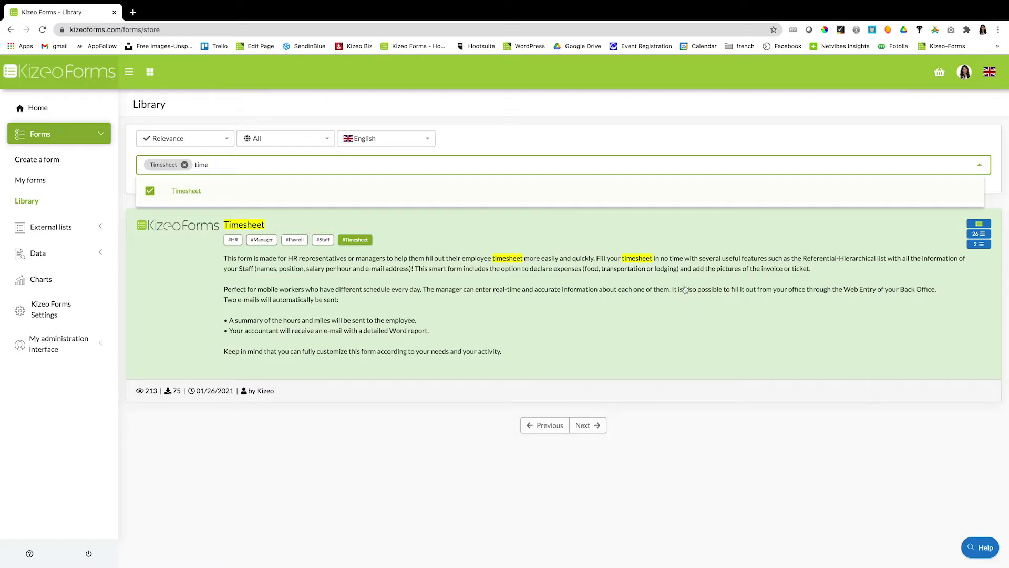
Step: Copy the Timesheet template into the account and open it in the form editor
click(346, 299)
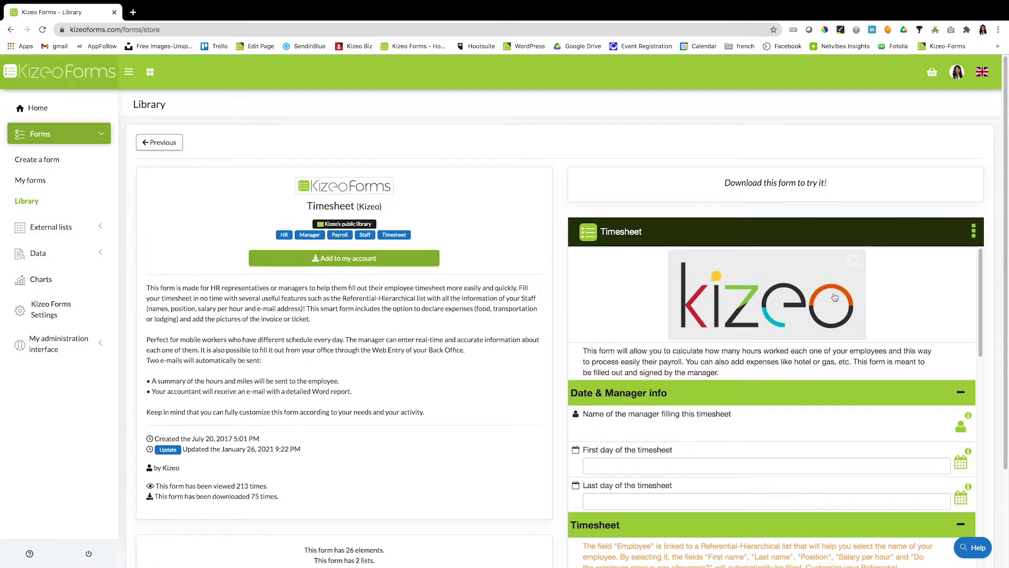
scroll(838, 288, down, 15)
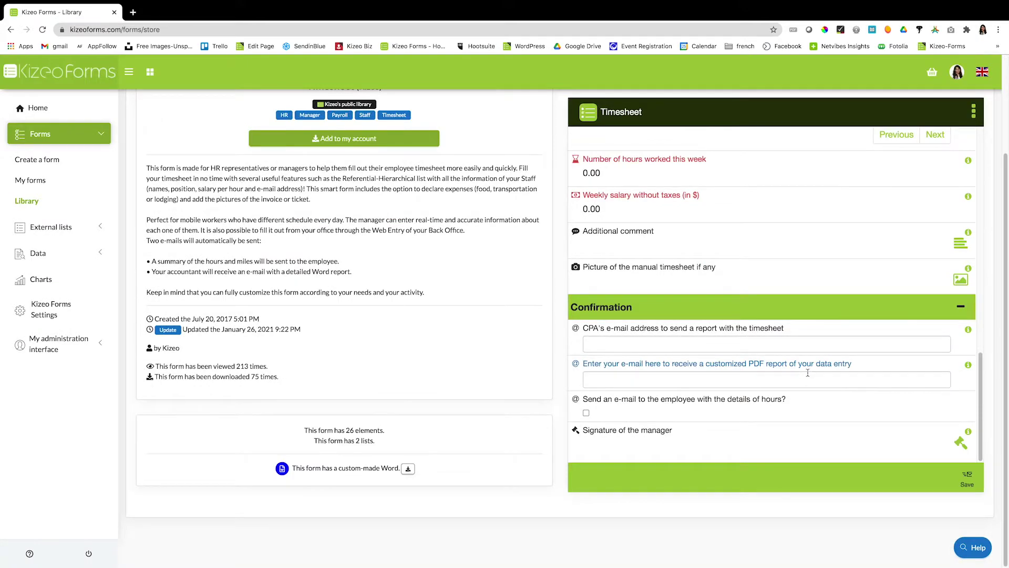
scroll(808, 372, up, 15)
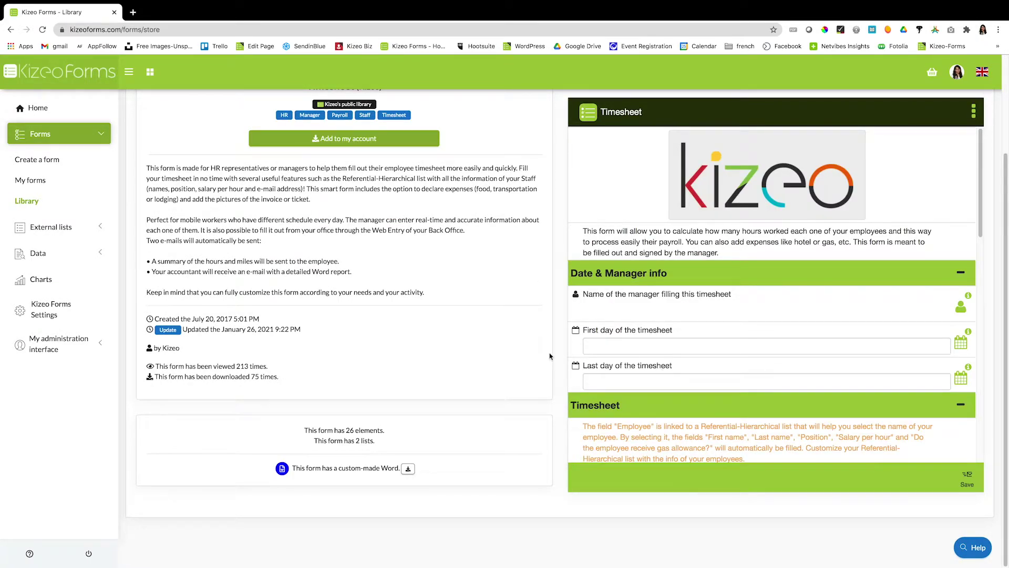
scroll(554, 357, up, 3)
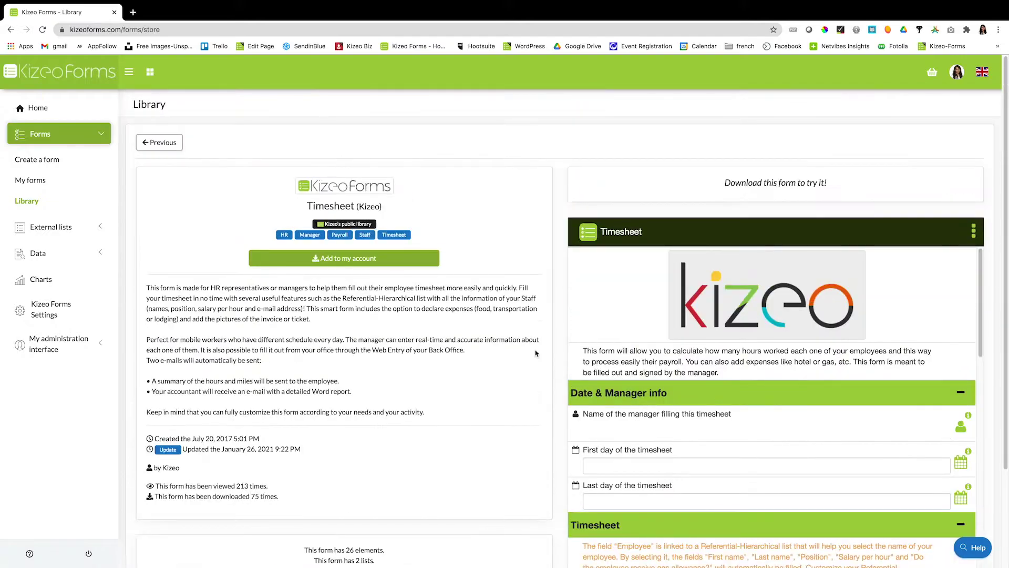
click(326, 261)
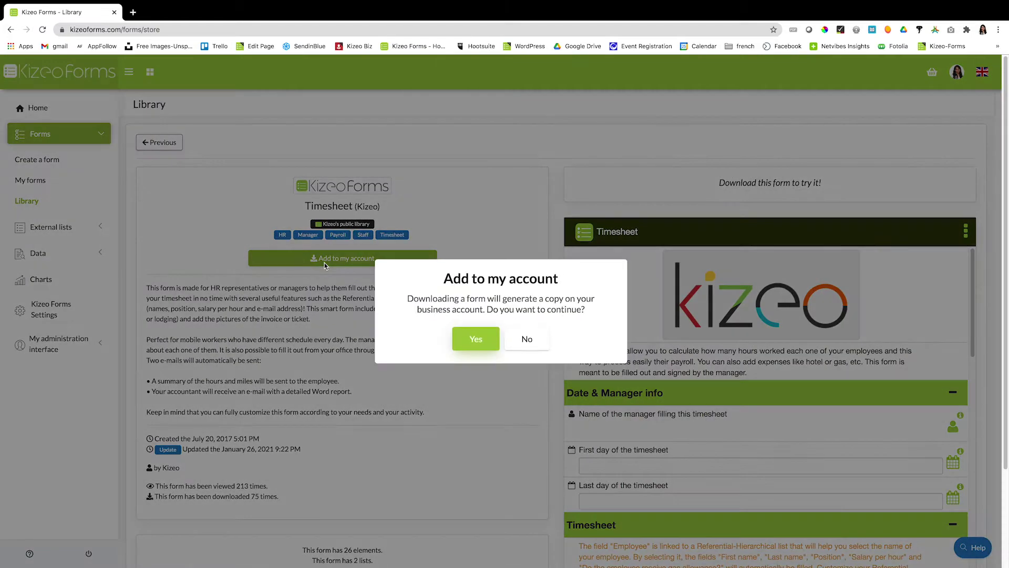
click(476, 340)
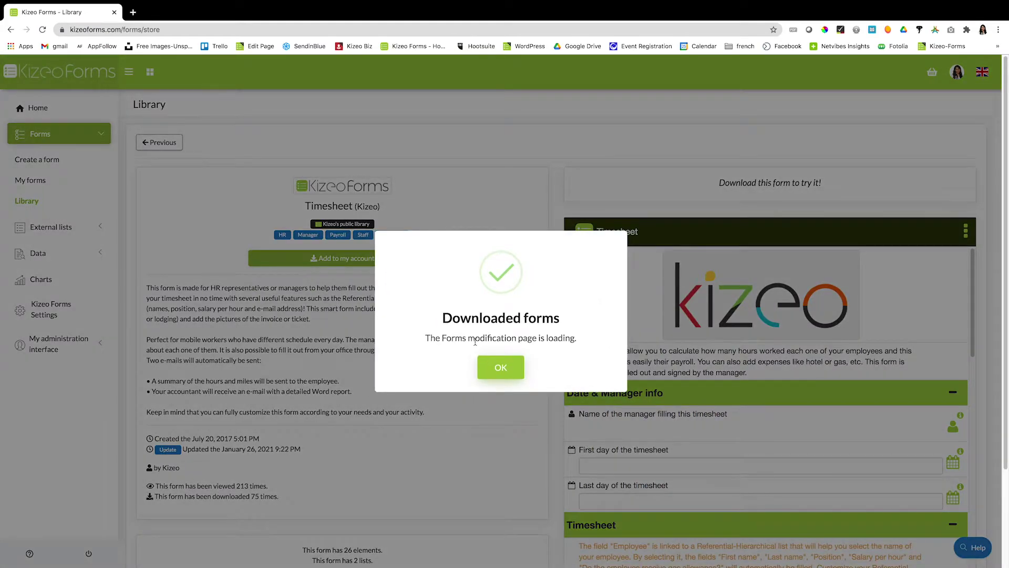
click(492, 368)
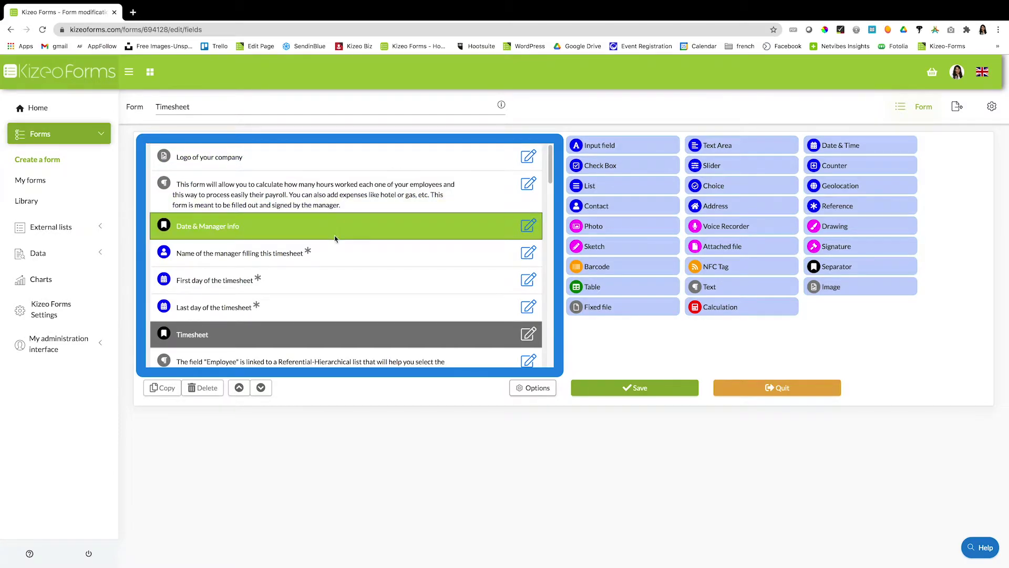
scroll(335, 239, down, 1)
Step: Append Signature and Geolocation fields to the end of the Timesheet form and save it
scroll(334, 241, down, 12)
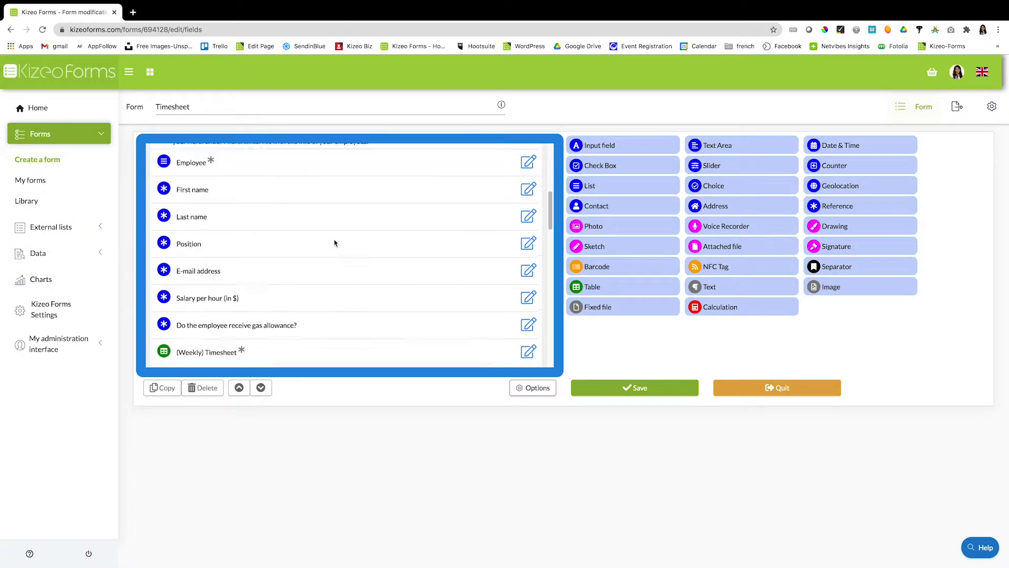
scroll(334, 243, down, 10)
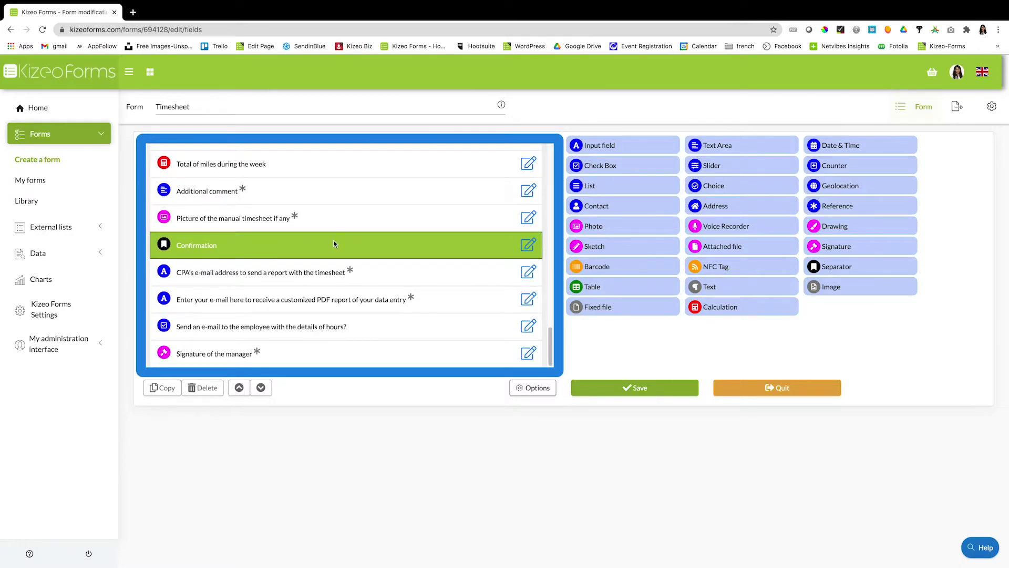
mouse_move(836, 246)
mouse_down()
mouse_move(739, 284)
mouse_move(392, 337)
mouse_up()
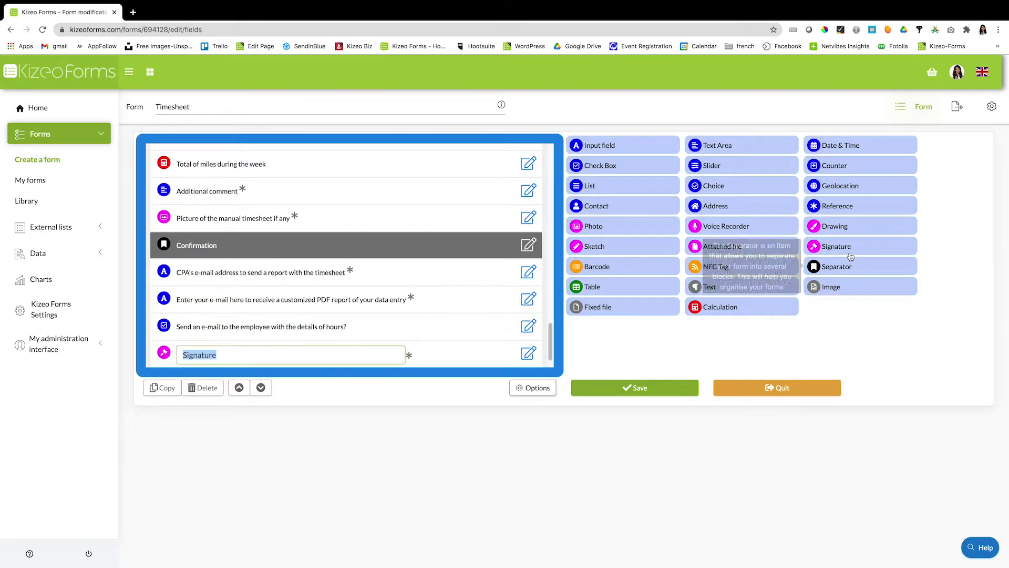
drag(828, 188, 432, 348)
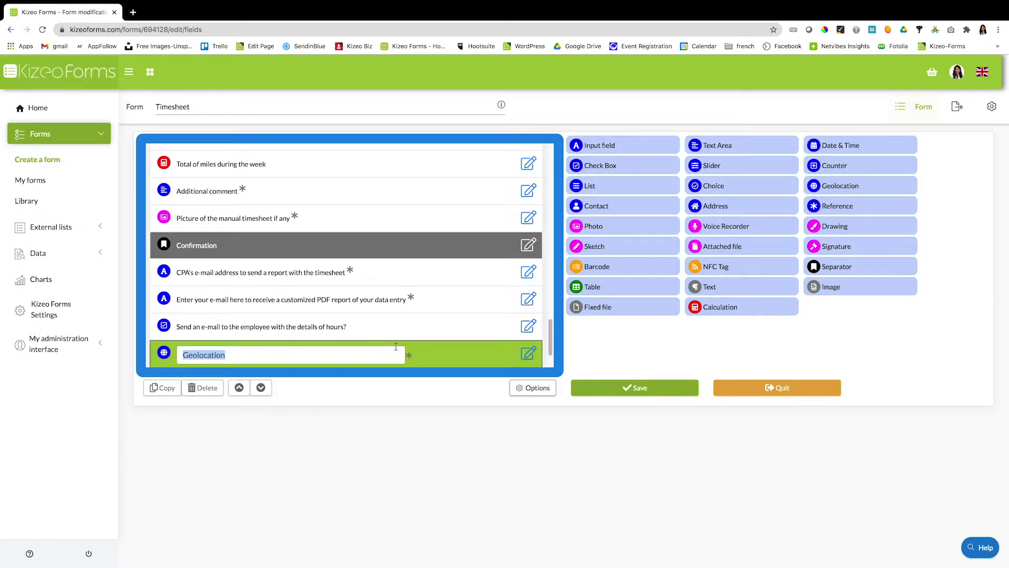
scroll(428, 296, up, 15)
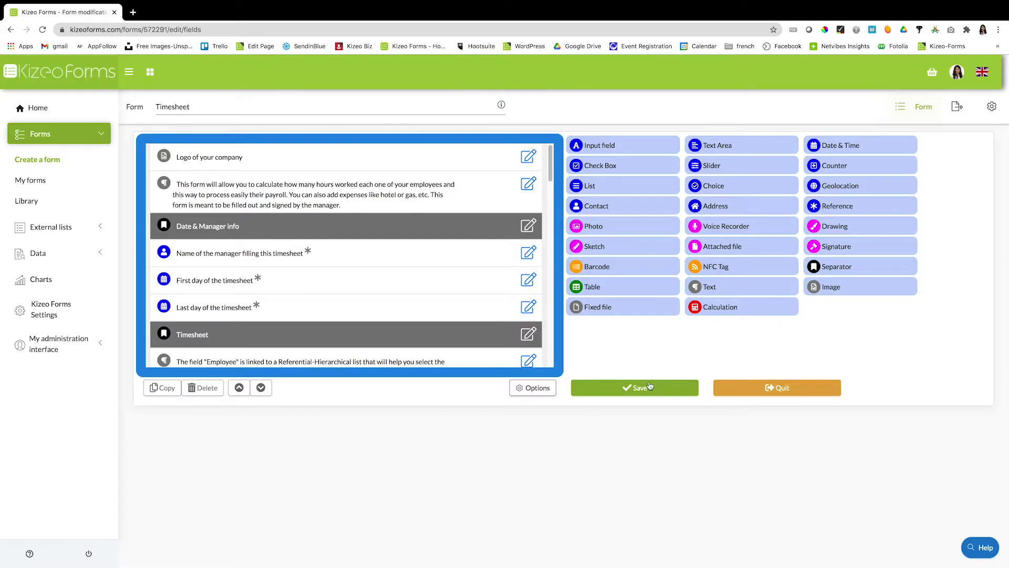
click(650, 387)
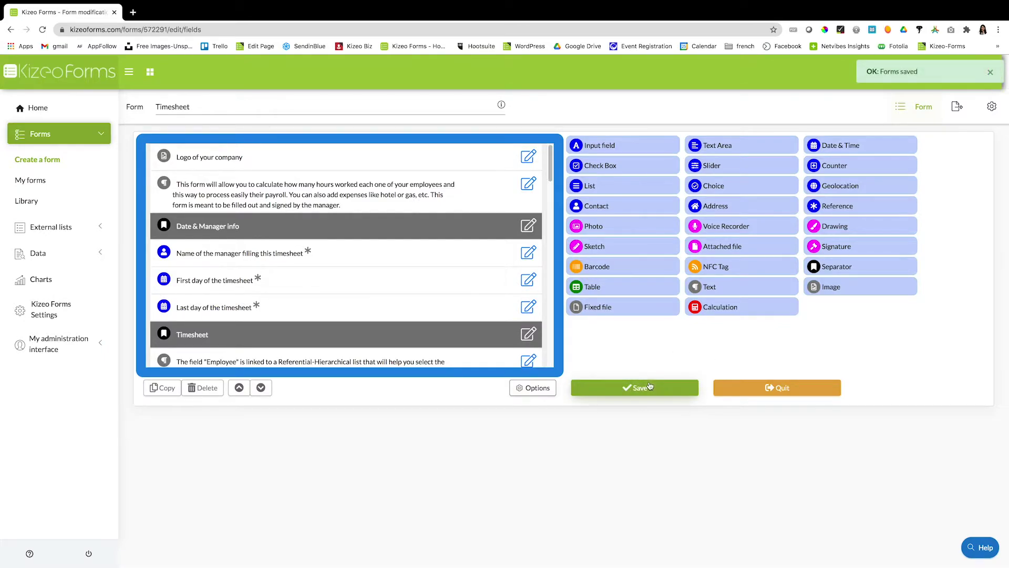
click(957, 107)
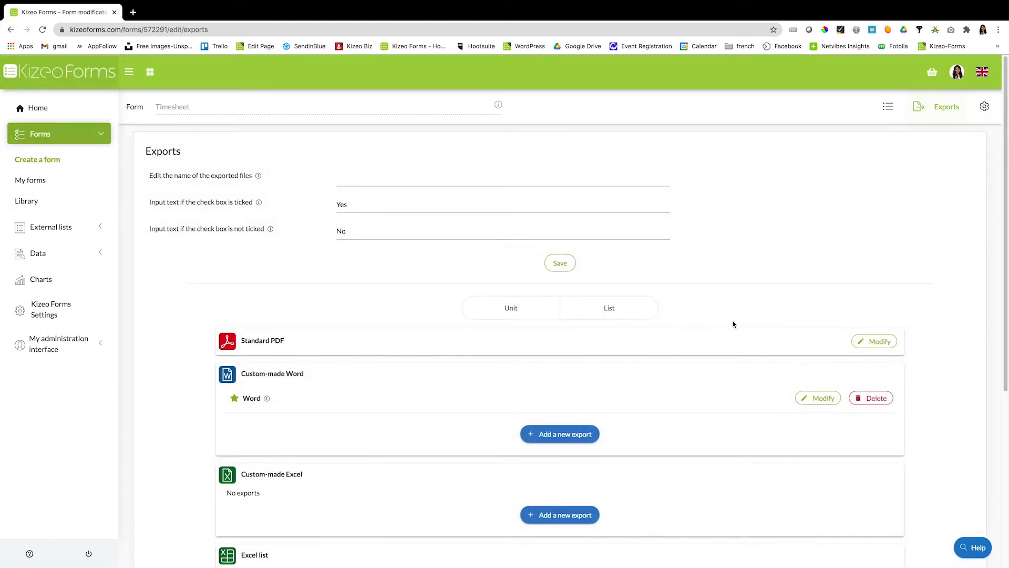
Step: Review the Timesheet form's Exports page and its Email, FTP, Dropbox and General options, then open My forms
scroll(621, 314, down, 5)
scroll(726, 313, up, 5)
click(979, 108)
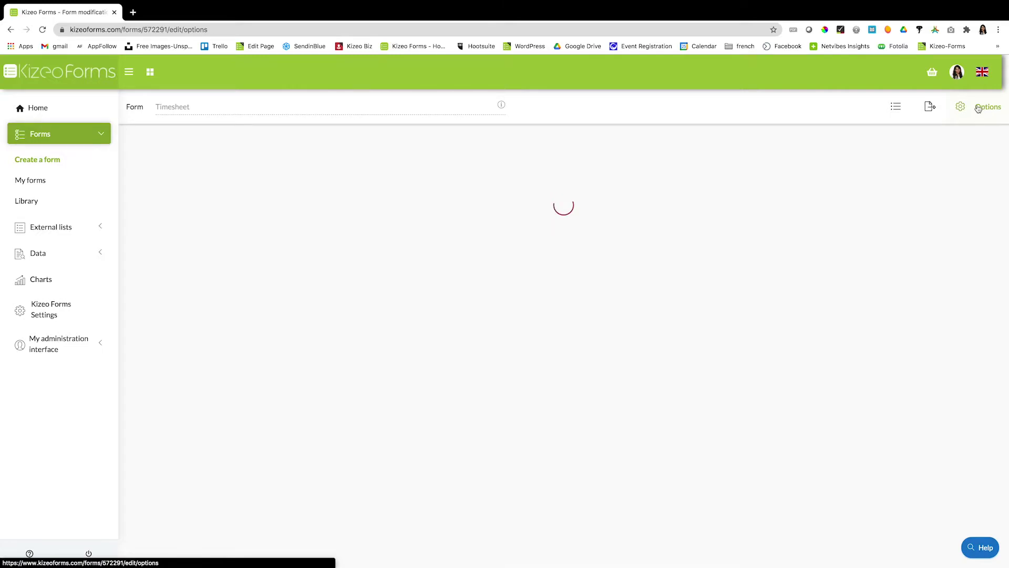
click(188, 244)
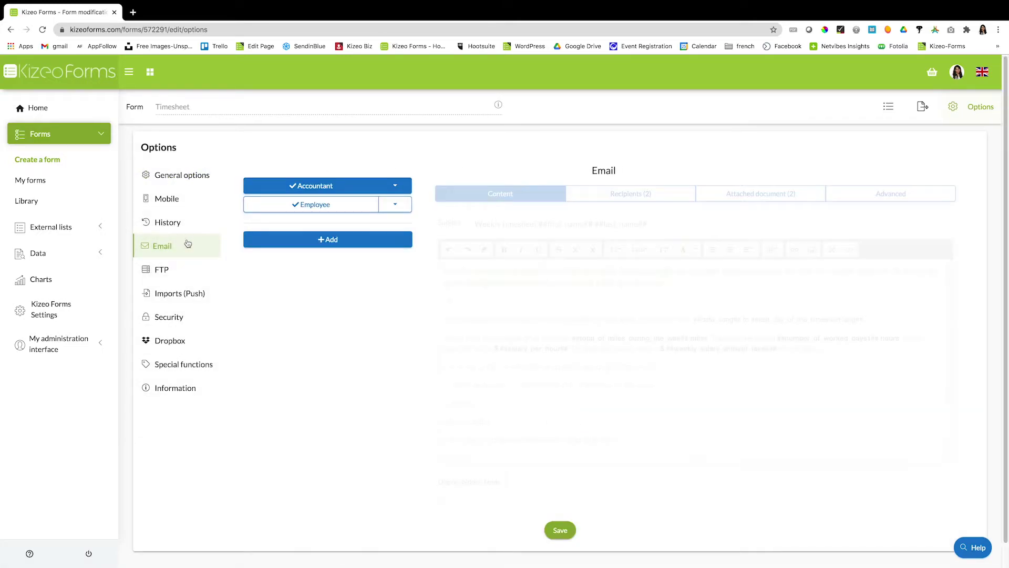
click(182, 270)
click(174, 341)
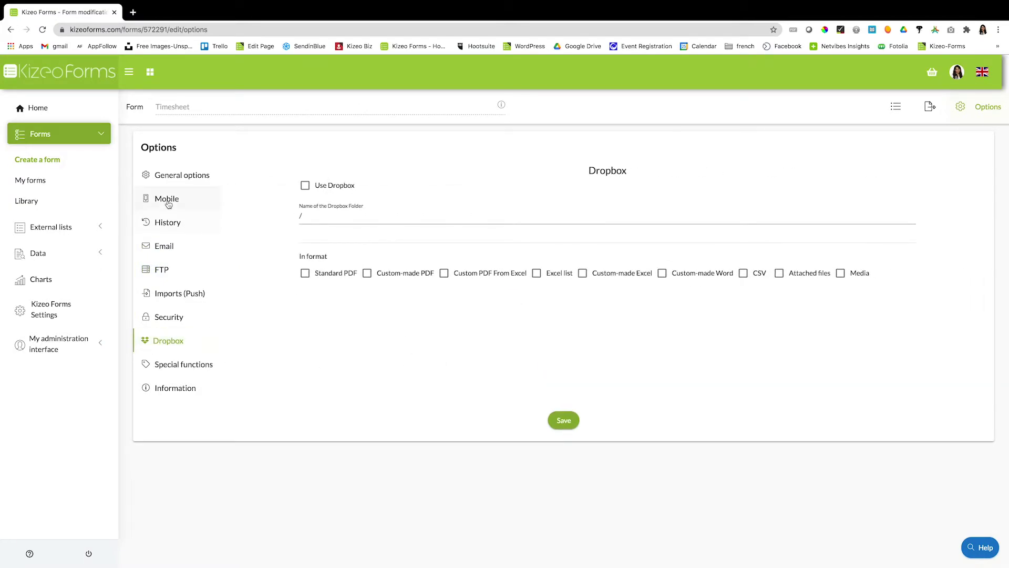
click(174, 181)
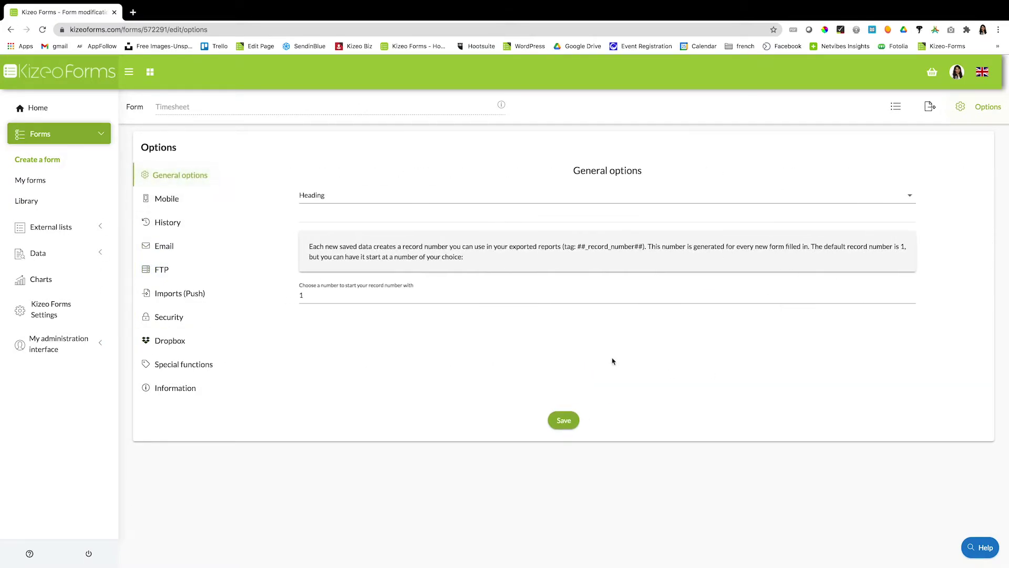
click(24, 181)
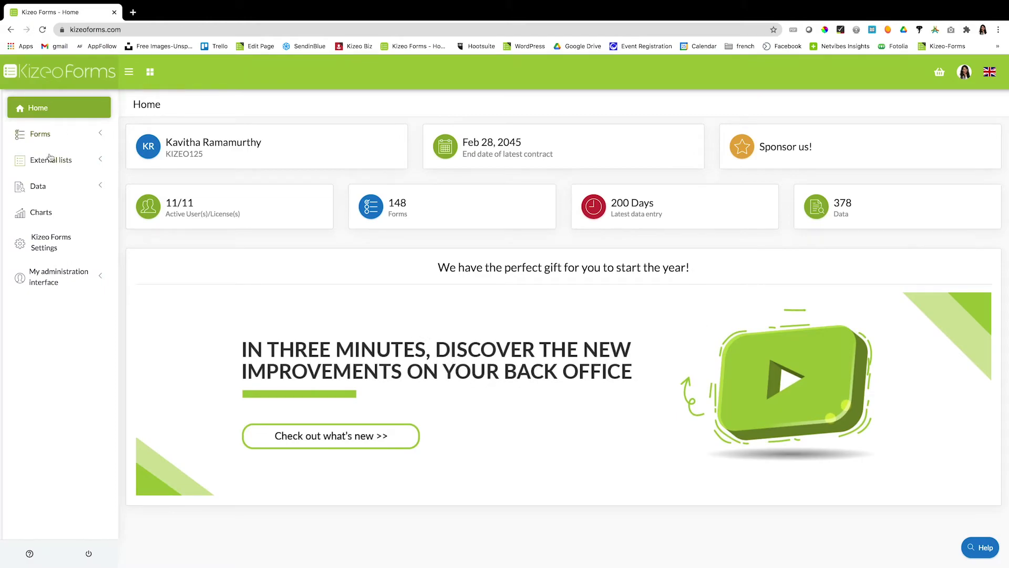
Step: Open Data > History and select Test form to list its recorded entry
click(48, 187)
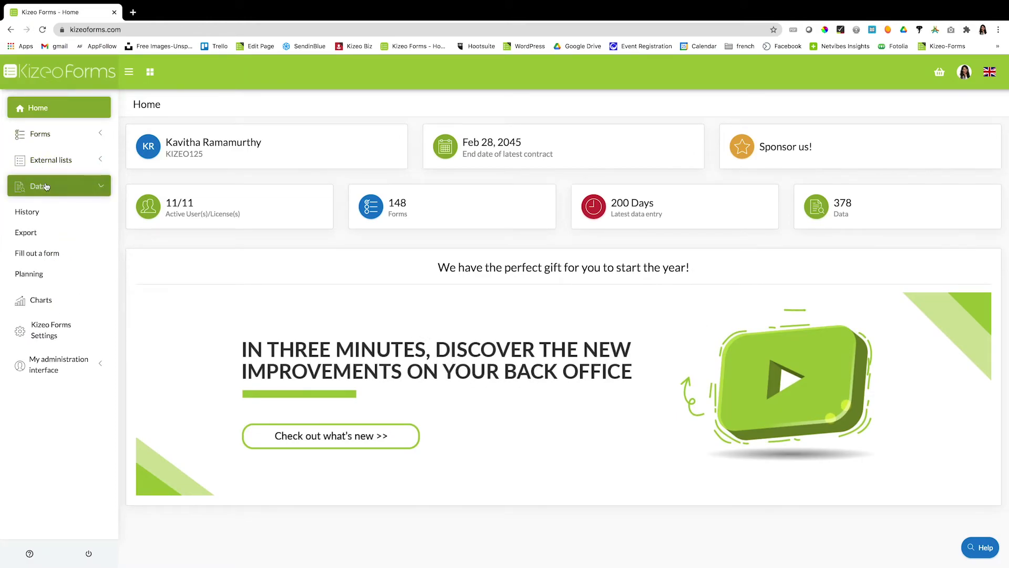
click(53, 218)
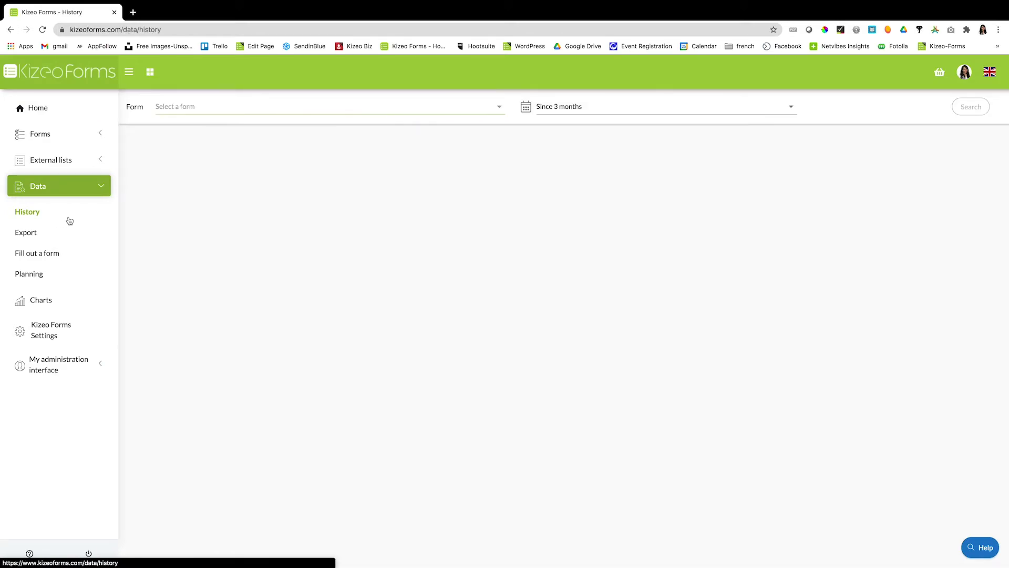
click(200, 108)
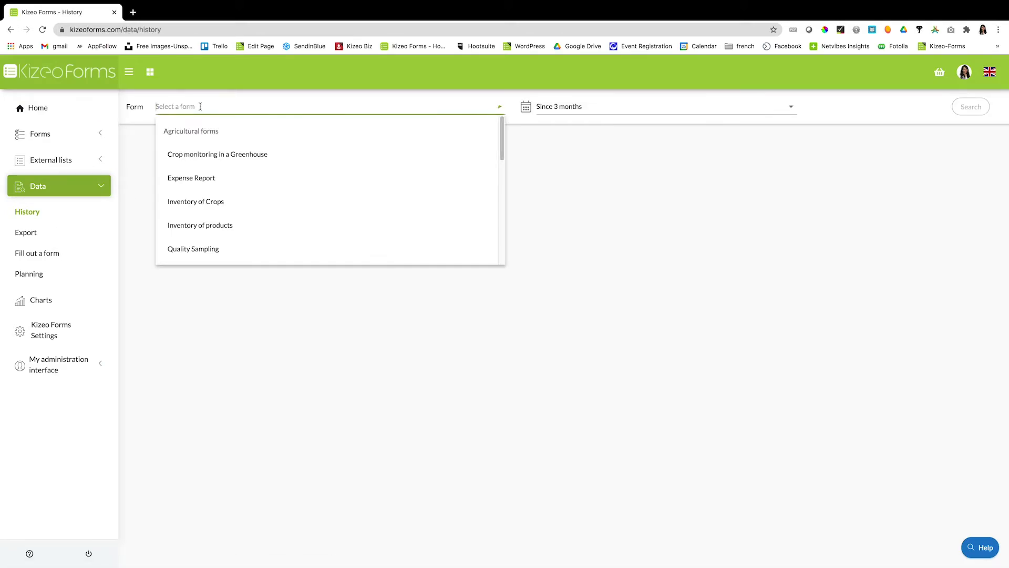
text(tes)
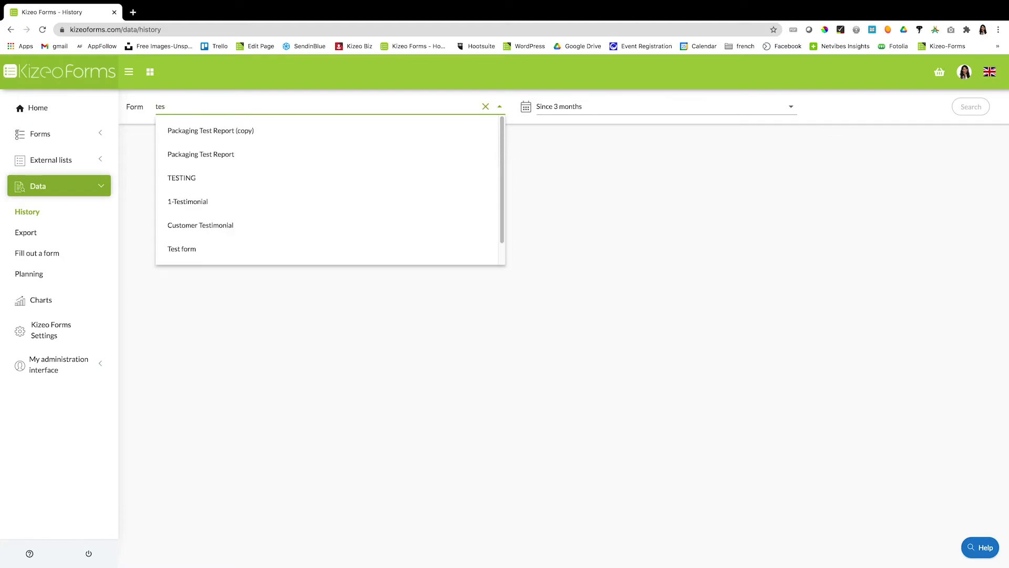
click(190, 249)
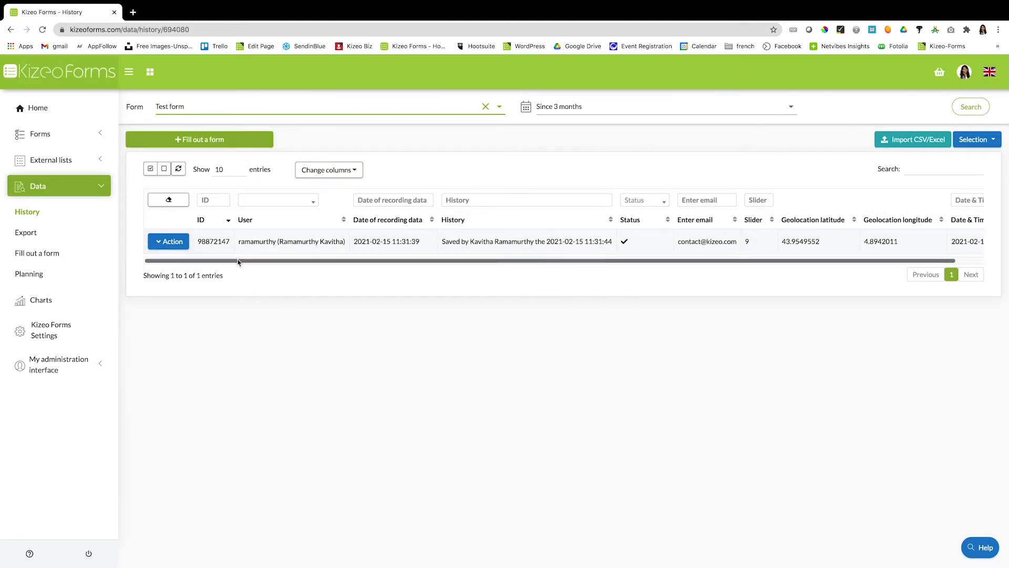
Step: Preview the Test form entry, then export it as a standard PDF and open Testform.pdf
scroll(247, 261, right, 2)
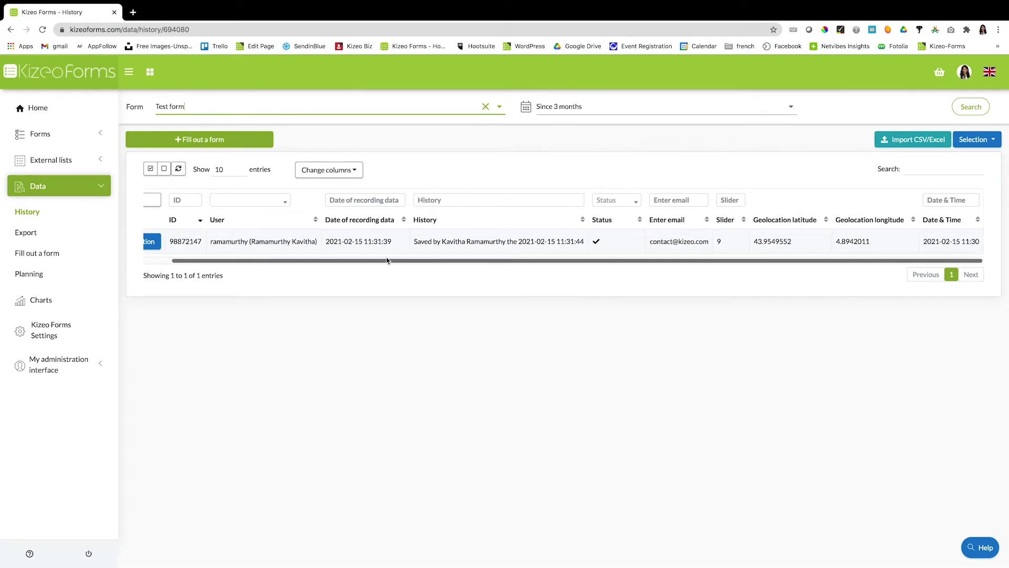
scroll(386, 261, left, 2)
click(177, 245)
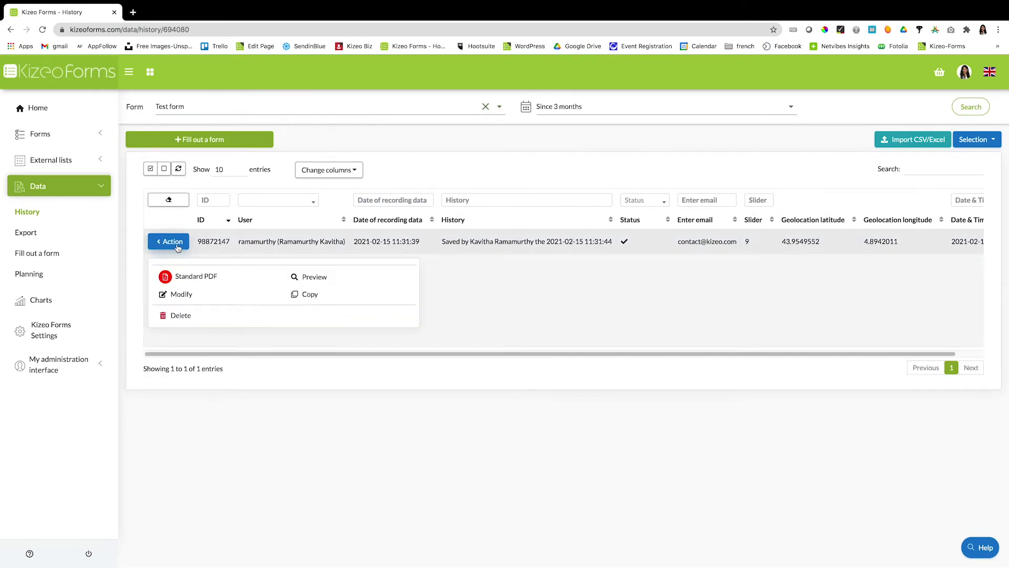
click(293, 277)
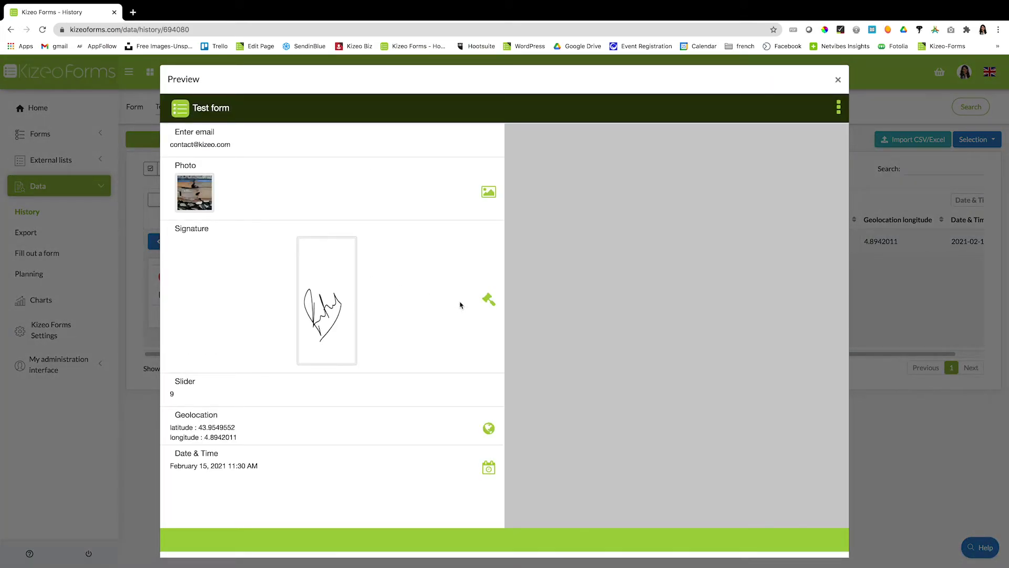
click(837, 81)
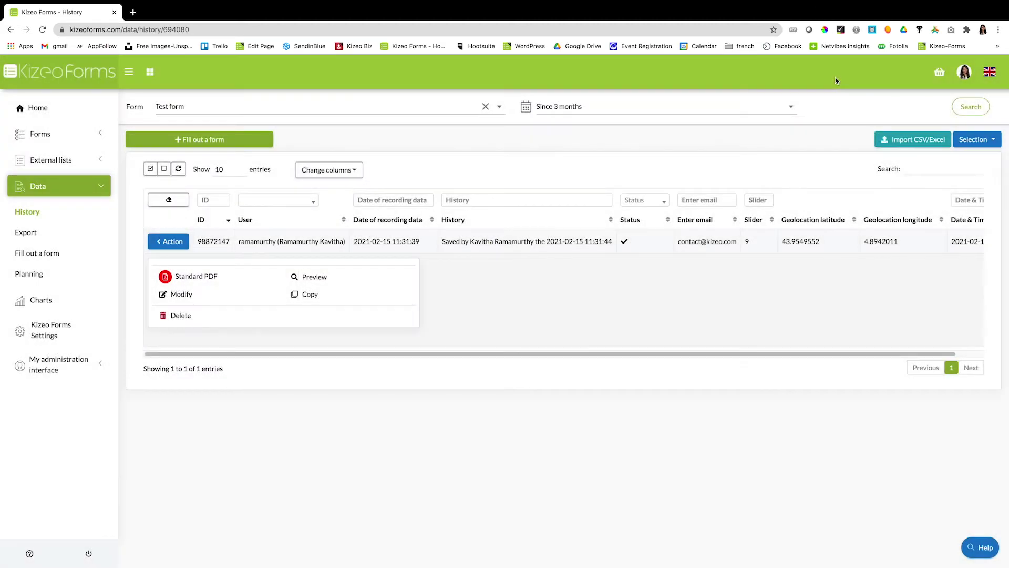
click(224, 279)
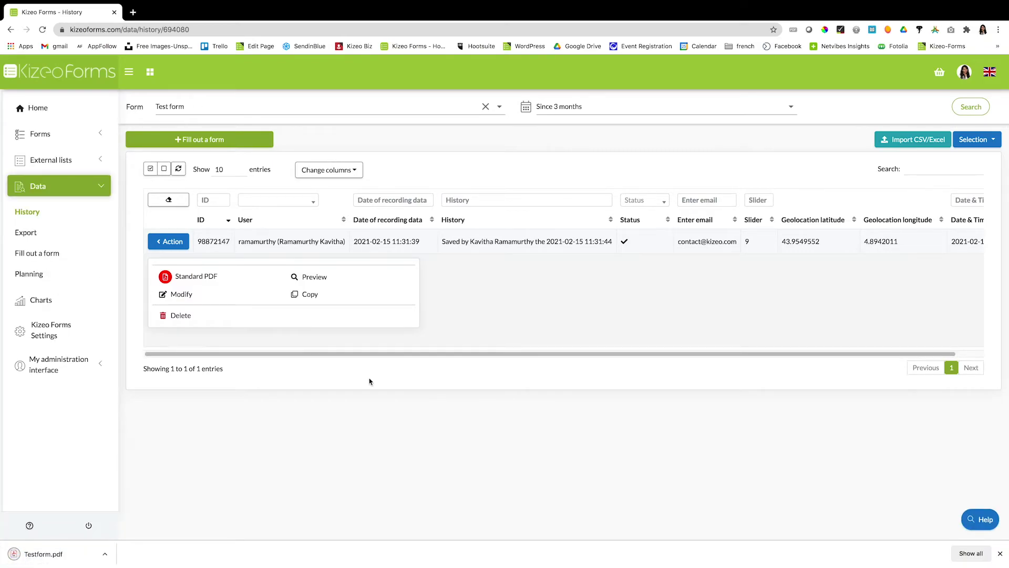
click(43, 554)
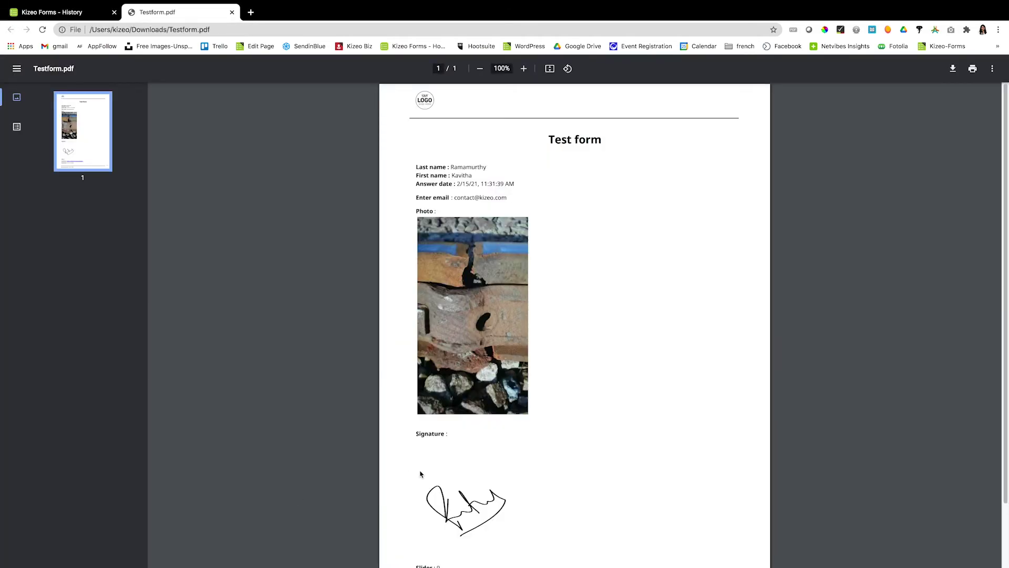
Step: Scroll Testform.pdf down and open the geolocation latitude/longitude link in Google Maps
scroll(438, 472, down, 3)
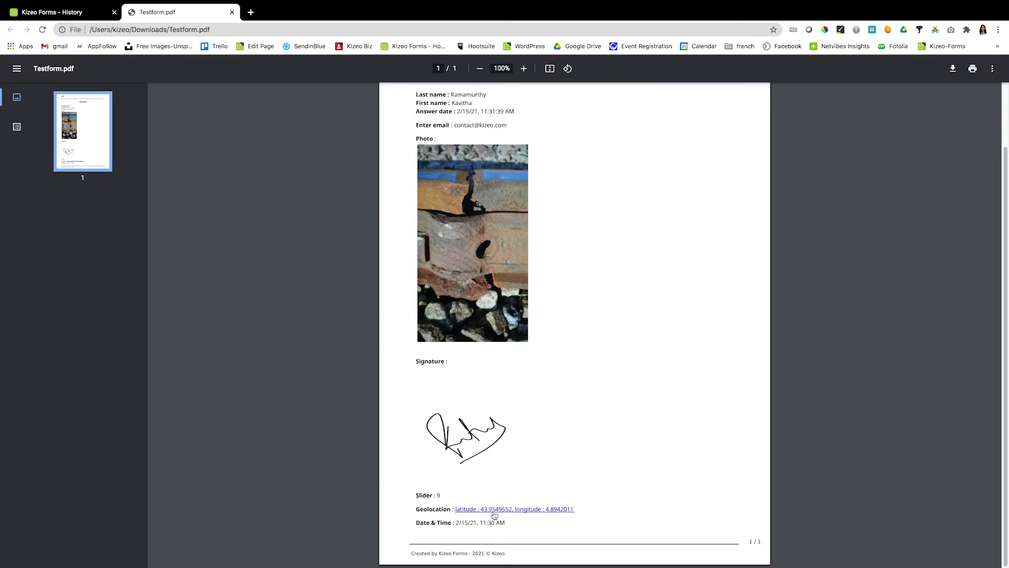
click(495, 510)
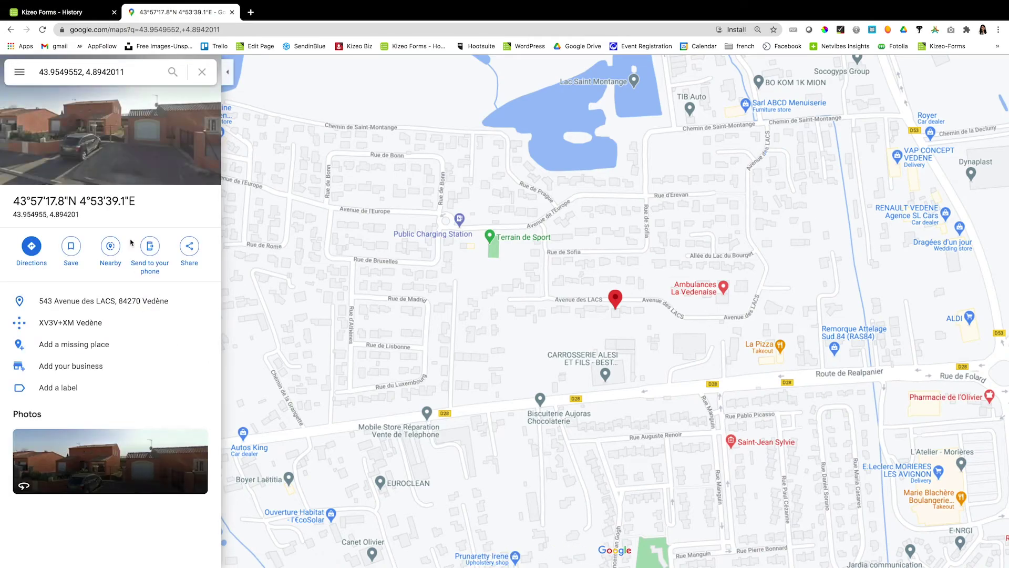
Step: Close the Google Maps tab showing the entry's recorded location and return to Kizeo Forms Home
click(232, 12)
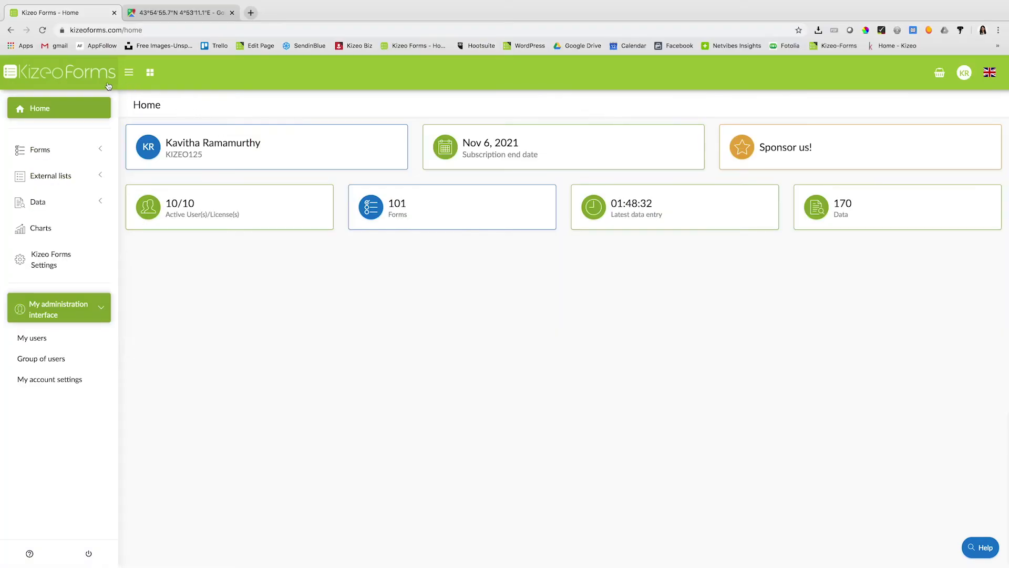
click(39, 339)
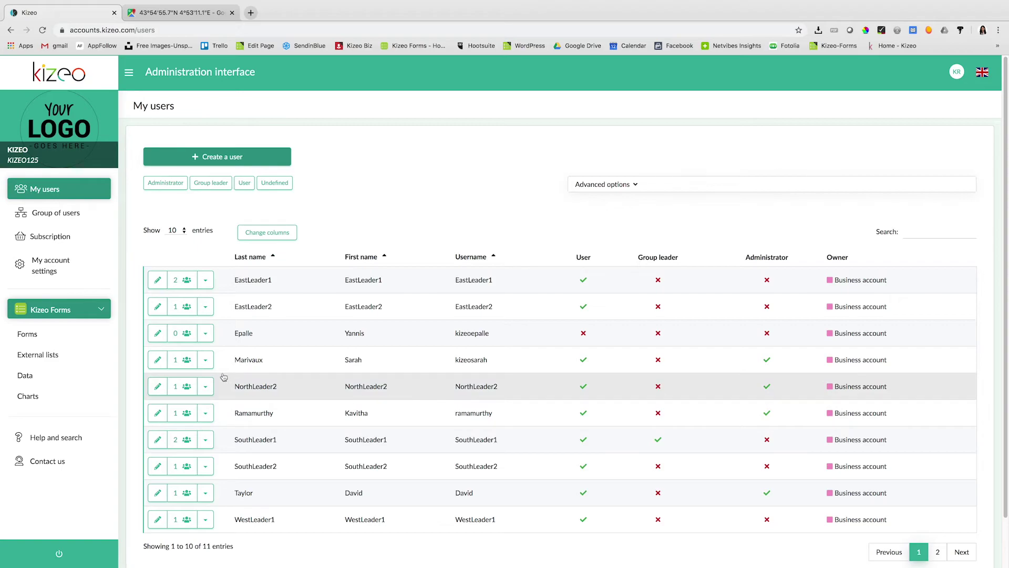
scroll(678, 534, down, 1)
scroll(677, 529, down, 3)
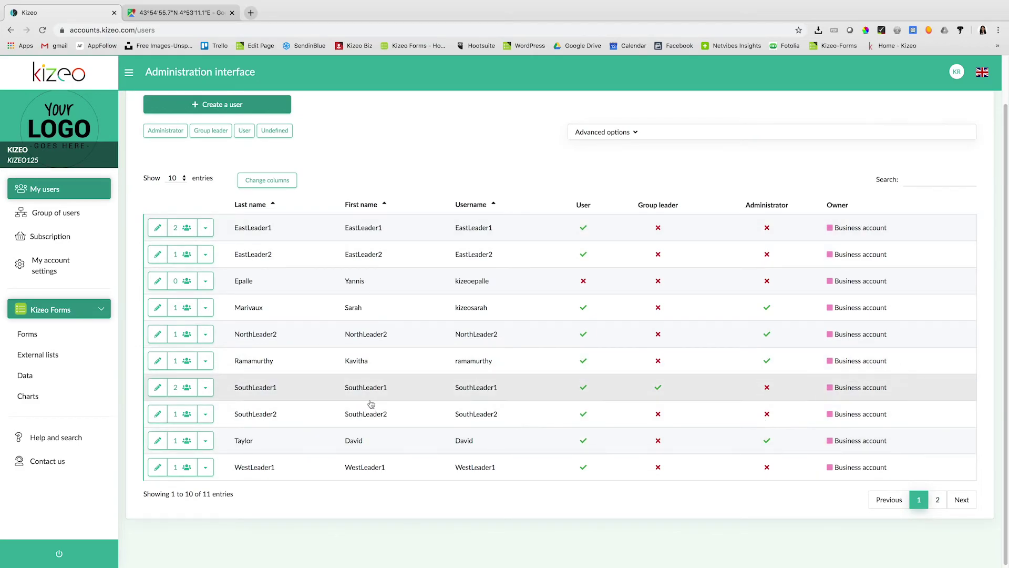
scroll(371, 404, up, 1)
scroll(371, 404, up, 2)
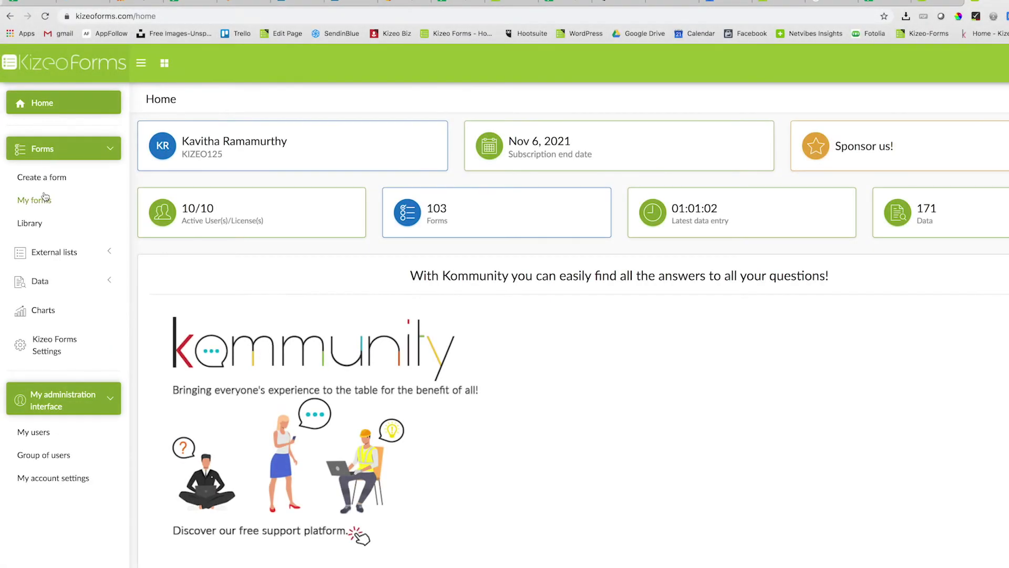
Step: Search the My forms list for 'tes' to locate Test Form
click(44, 199)
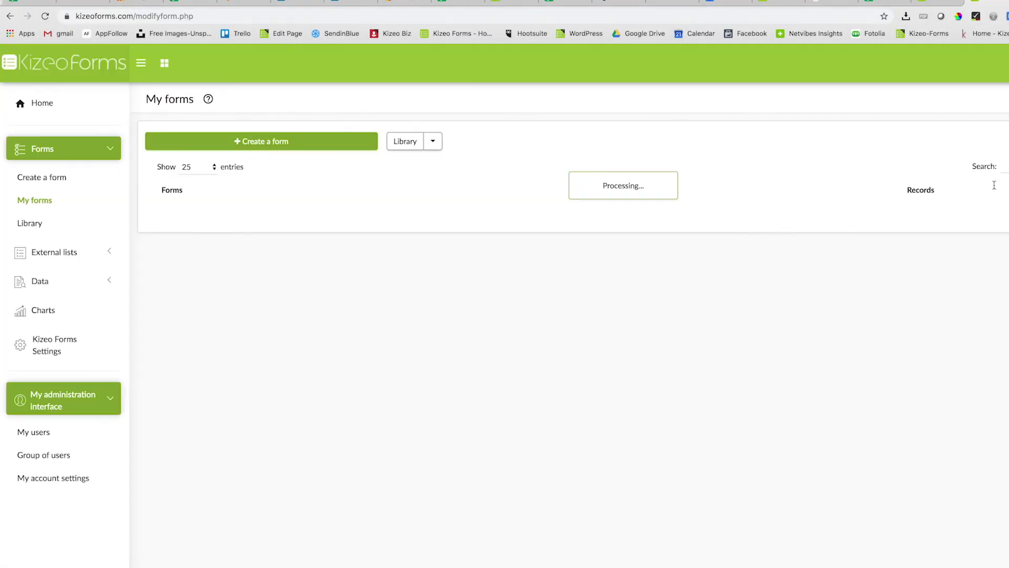
click(987, 171)
text(test)
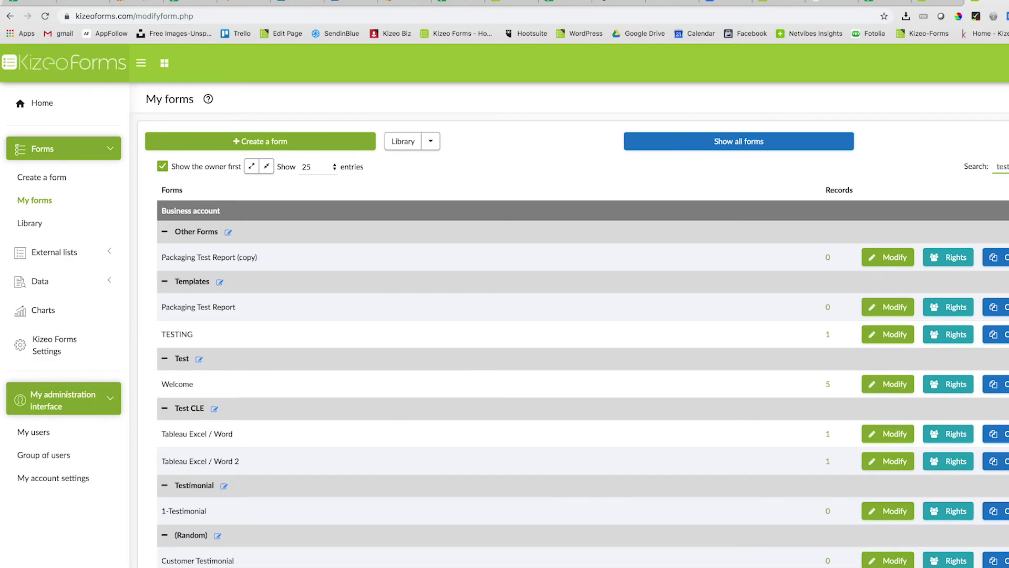
scroll(287, 476, down, 3)
Step: Grant two additional users rights to Test Form
click(948, 477)
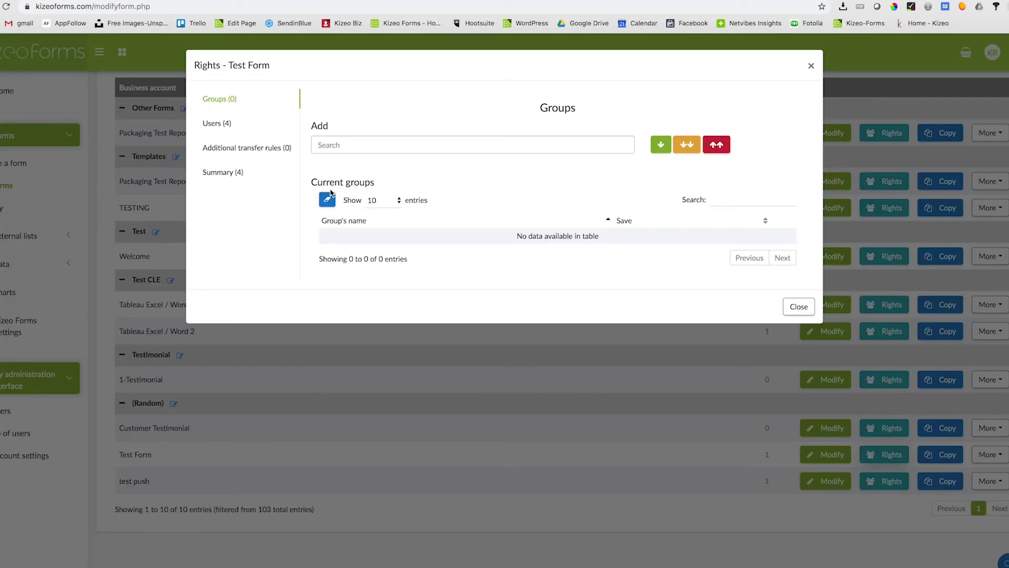
click(212, 124)
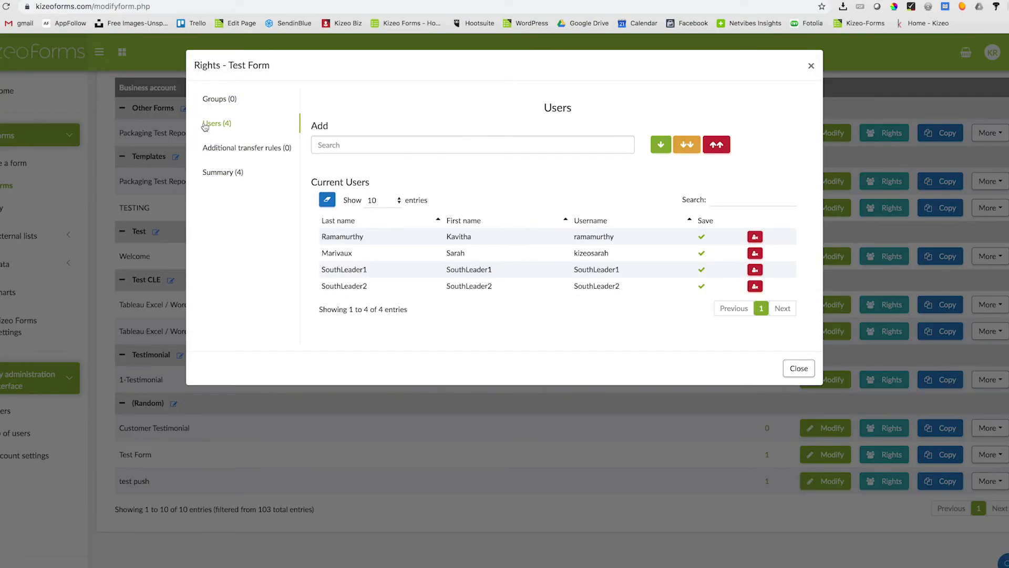
click(346, 145)
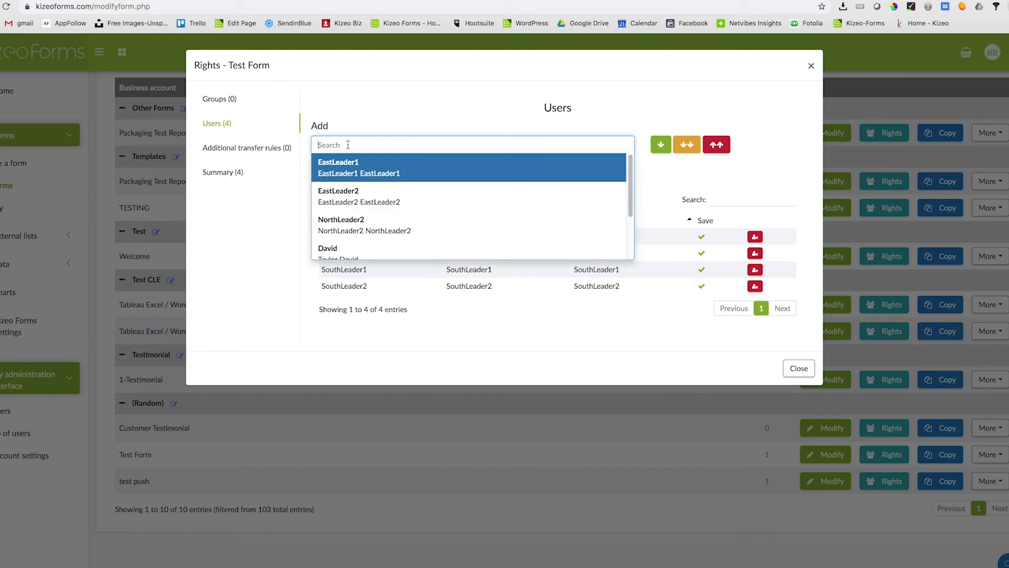
click(382, 249)
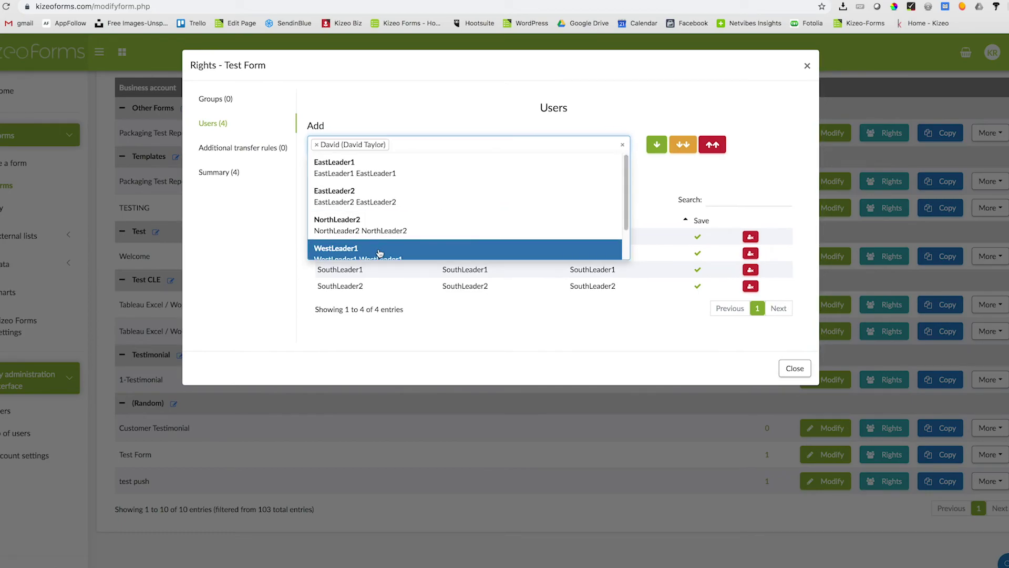
click(652, 150)
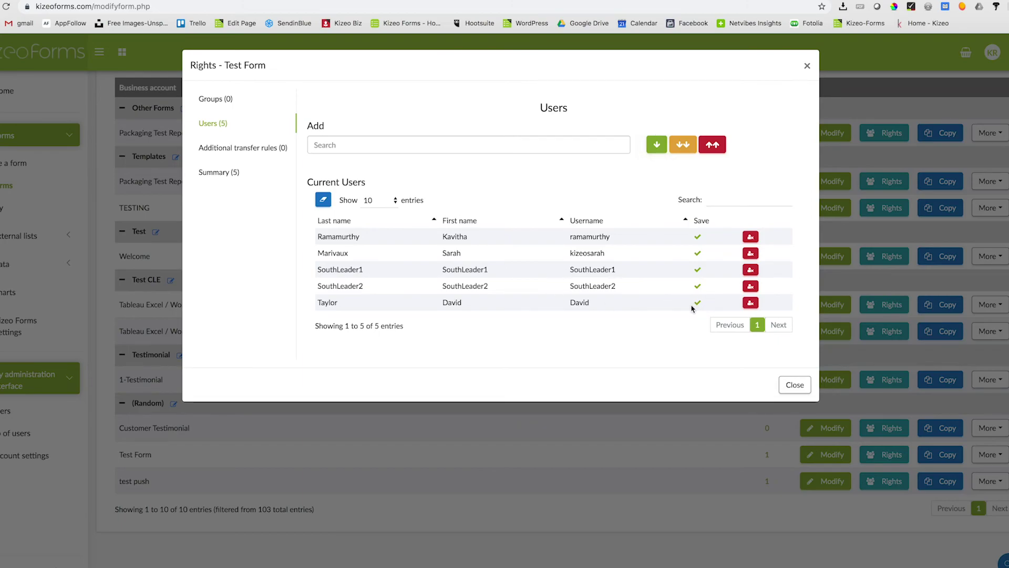
click(353, 144)
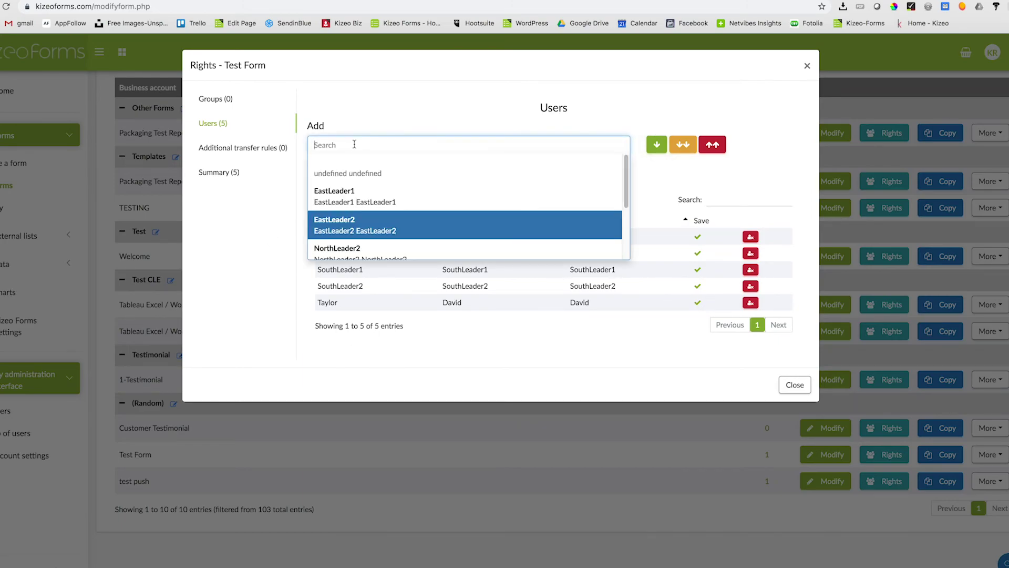
click(376, 194)
click(656, 144)
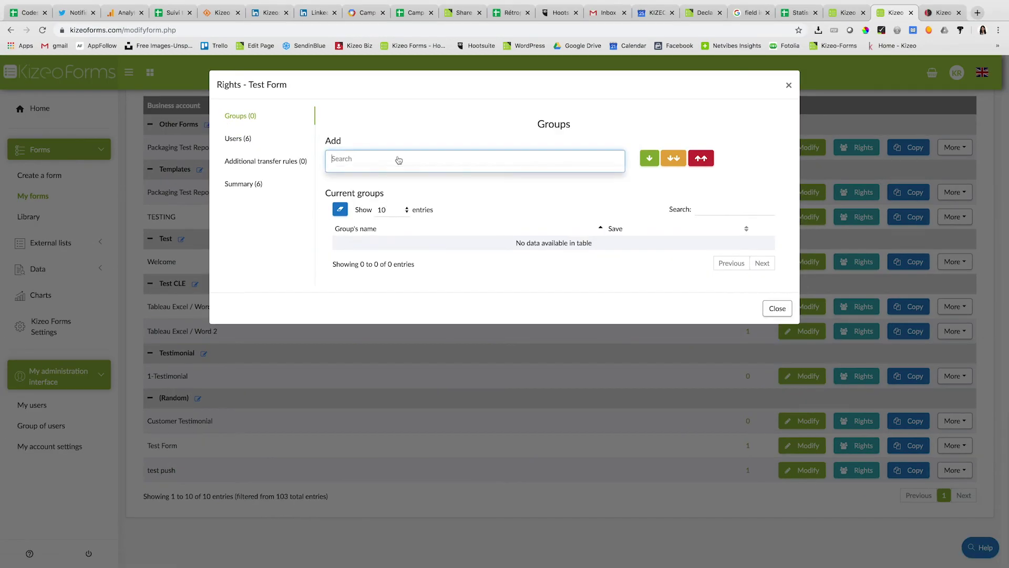
Step: Give the East group rights to Test Form and review the rights Summary
click(399, 160)
click(394, 174)
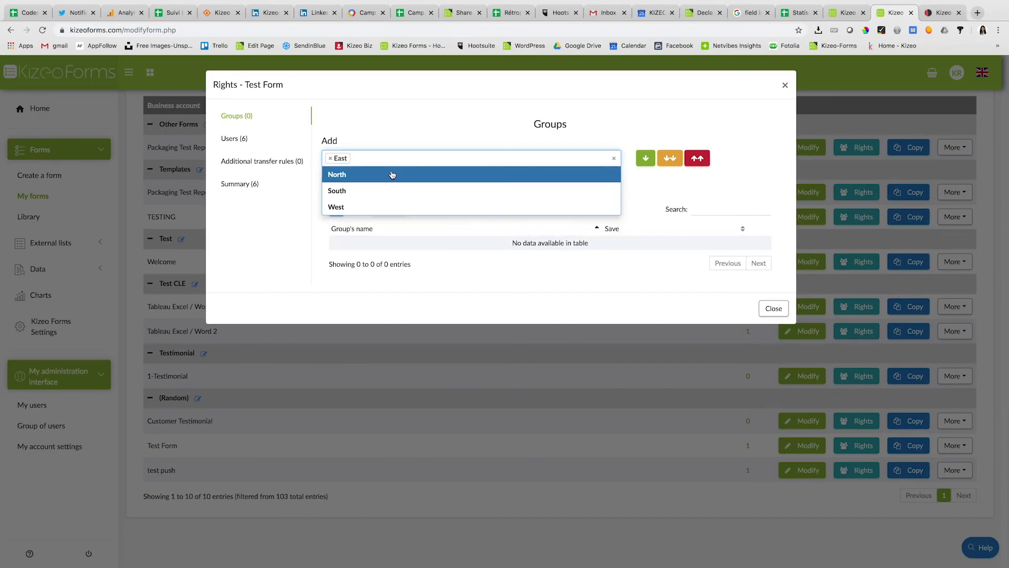
click(646, 159)
click(645, 159)
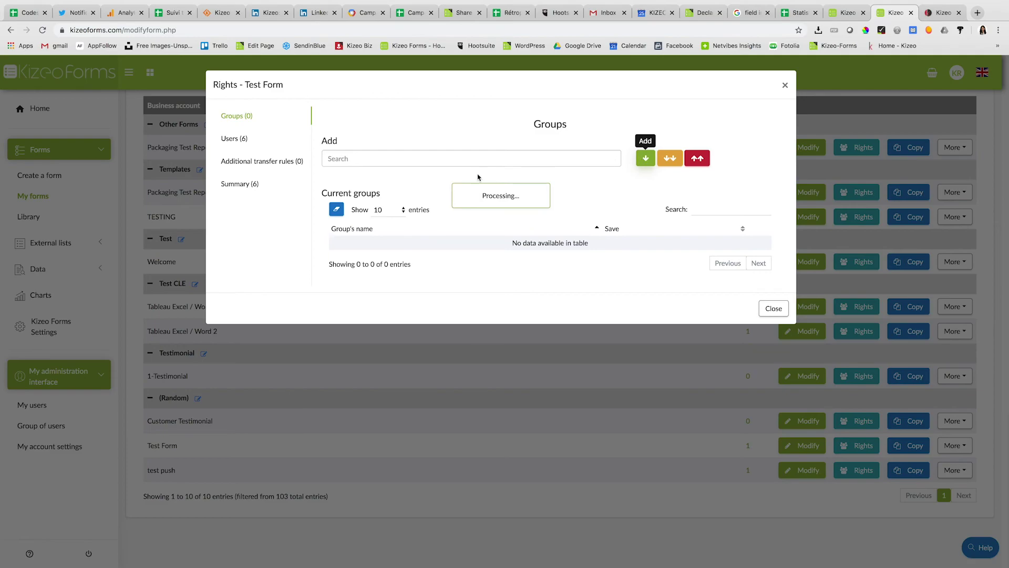
click(234, 165)
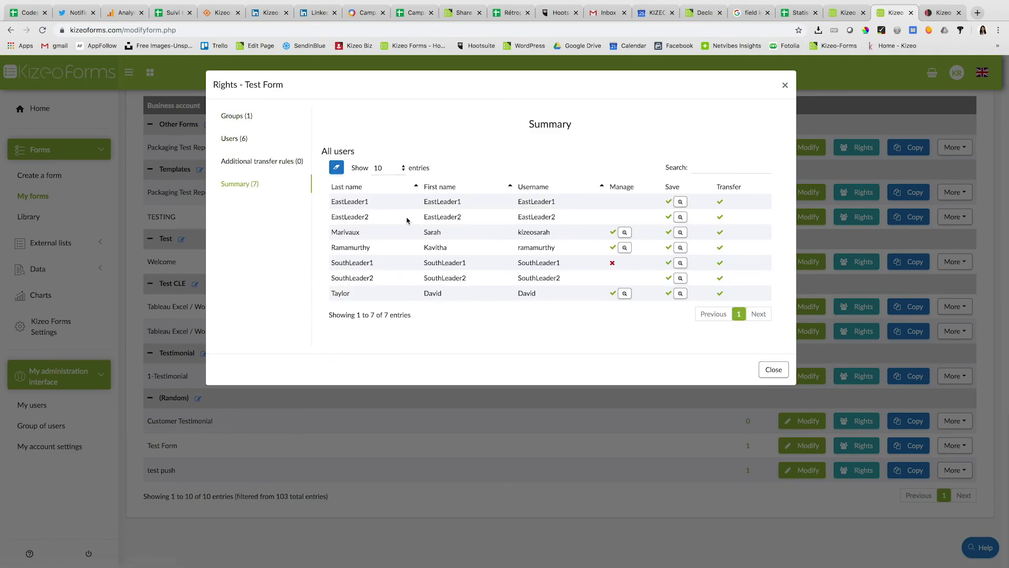